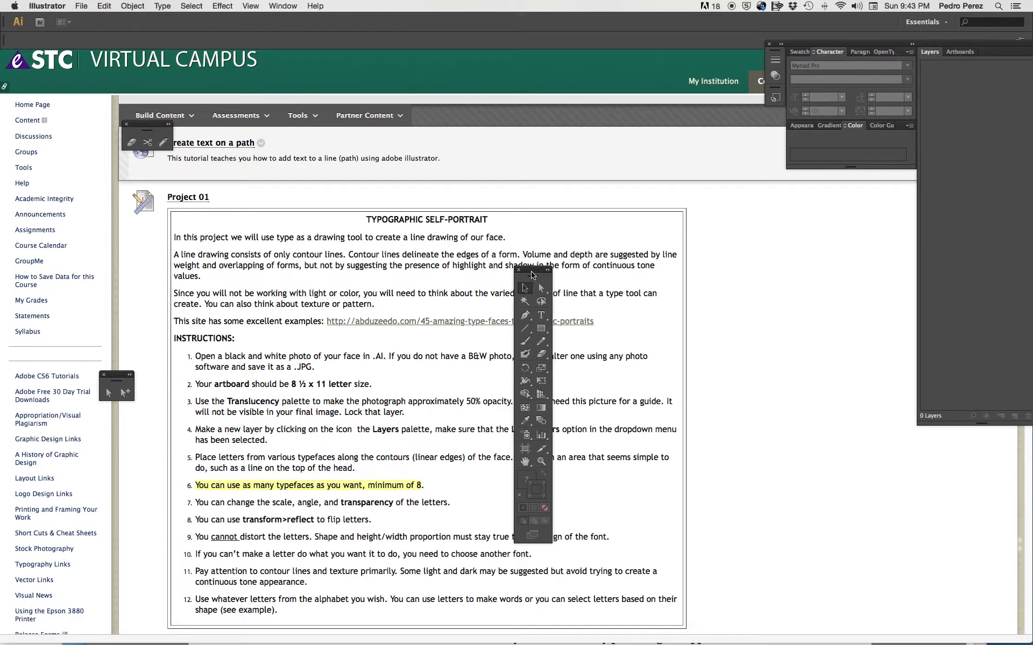
- Move the Tools panel off the instructions and start a new document with the Letter size
drag(532, 273, 764, 215)
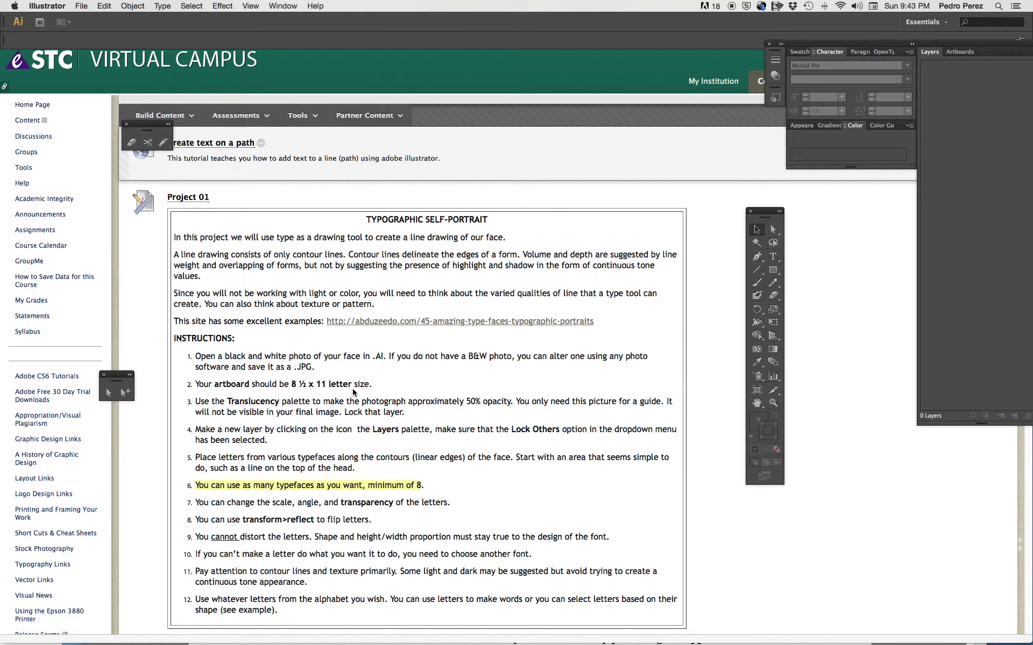
click(82, 6)
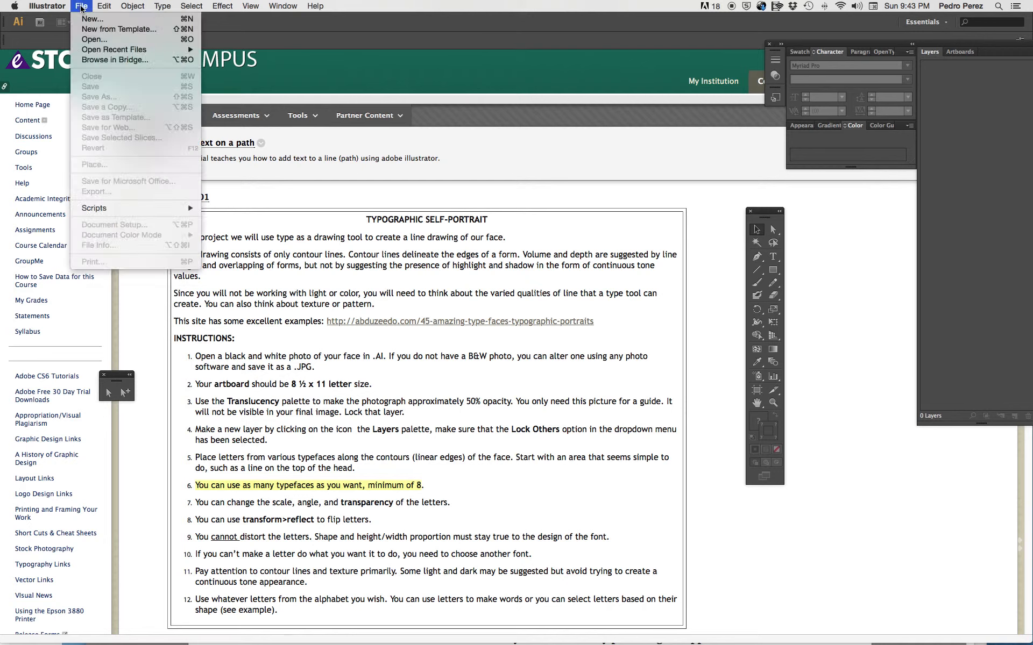
click(81, 7)
click(86, 21)
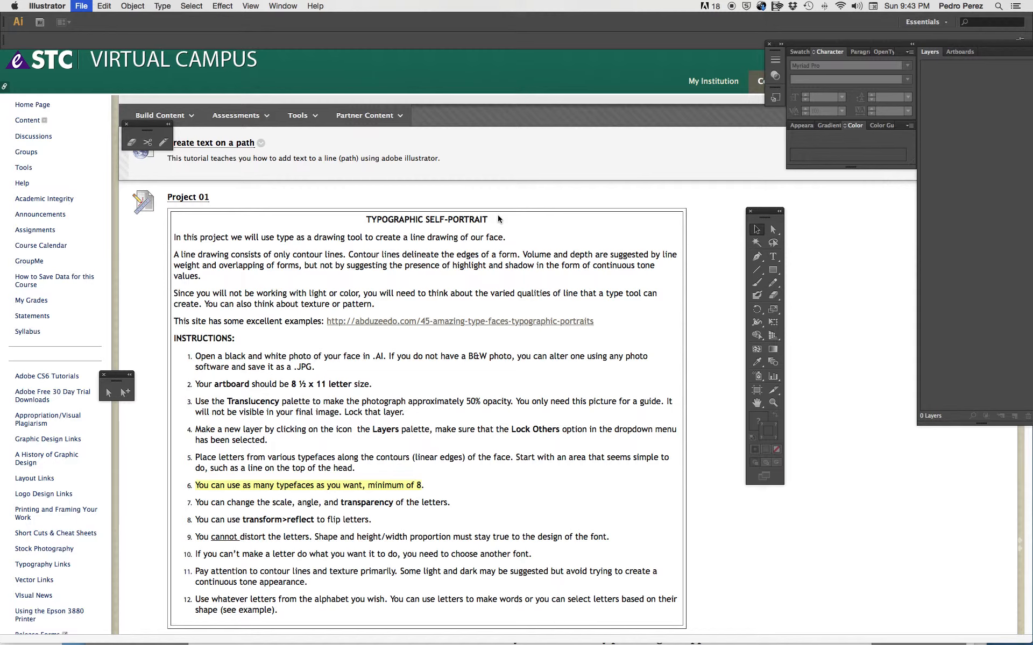
drag(533, 196, 747, 265)
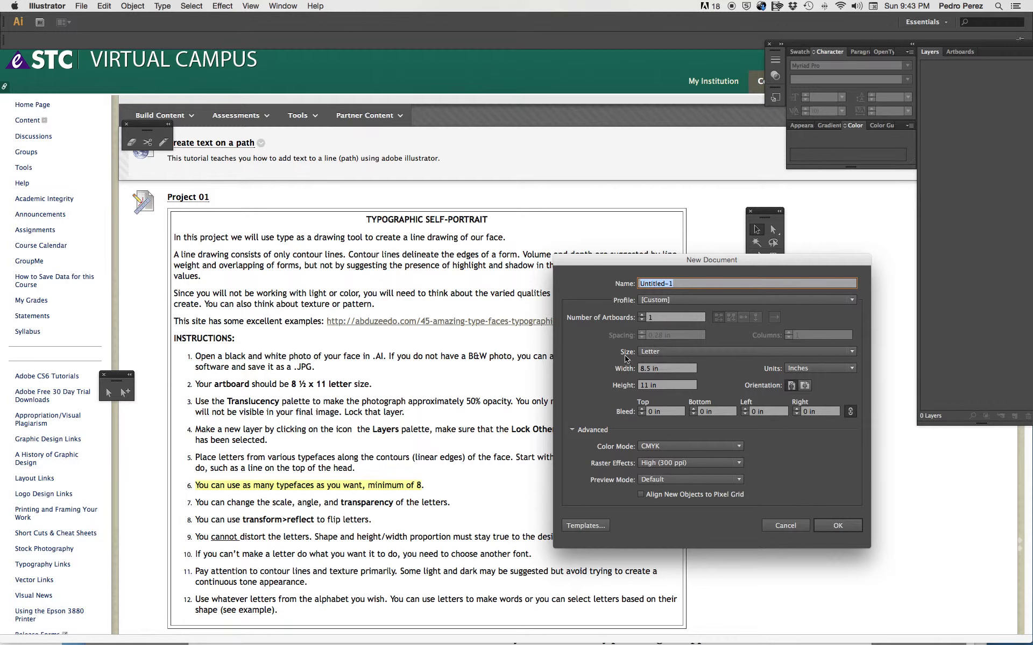
click(847, 353)
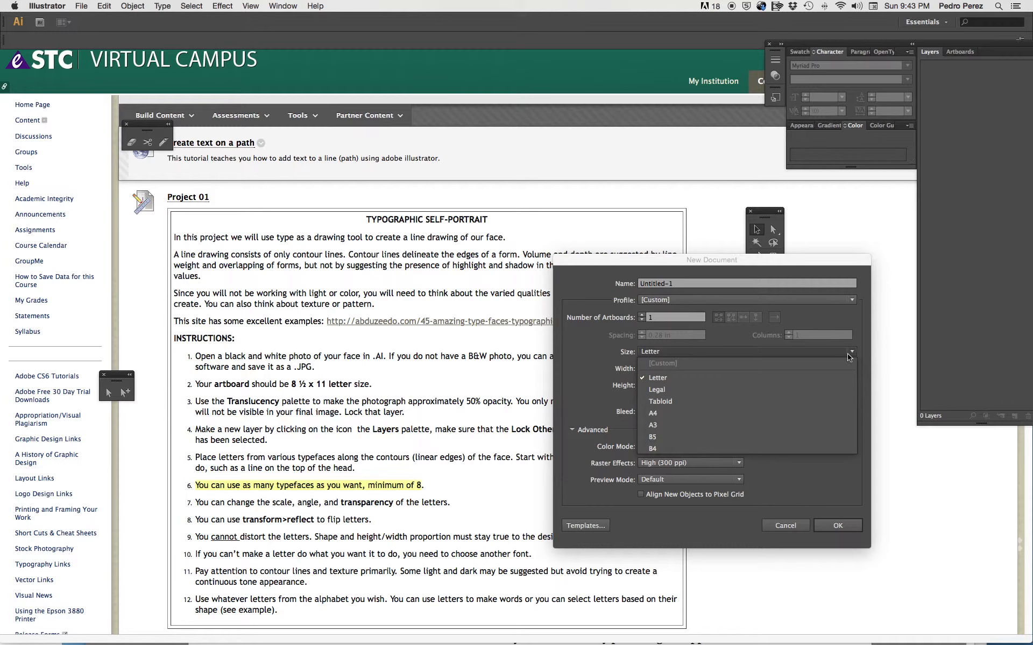
click(655, 379)
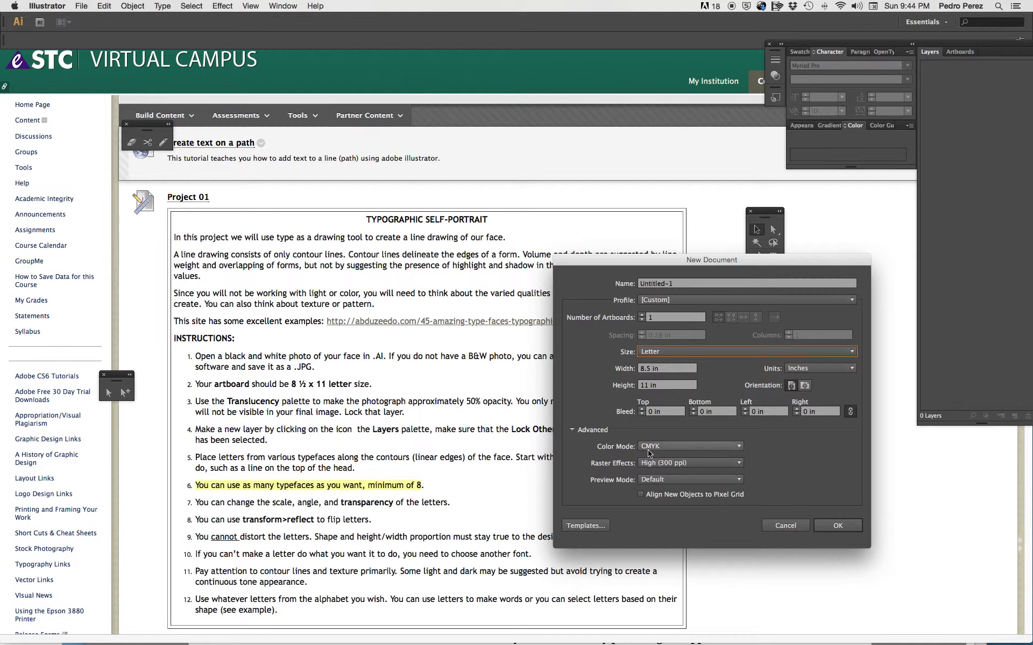
- Set the new document's color mode to RGB and raster effects to Medium (150 ppi), and create it
click(740, 447)
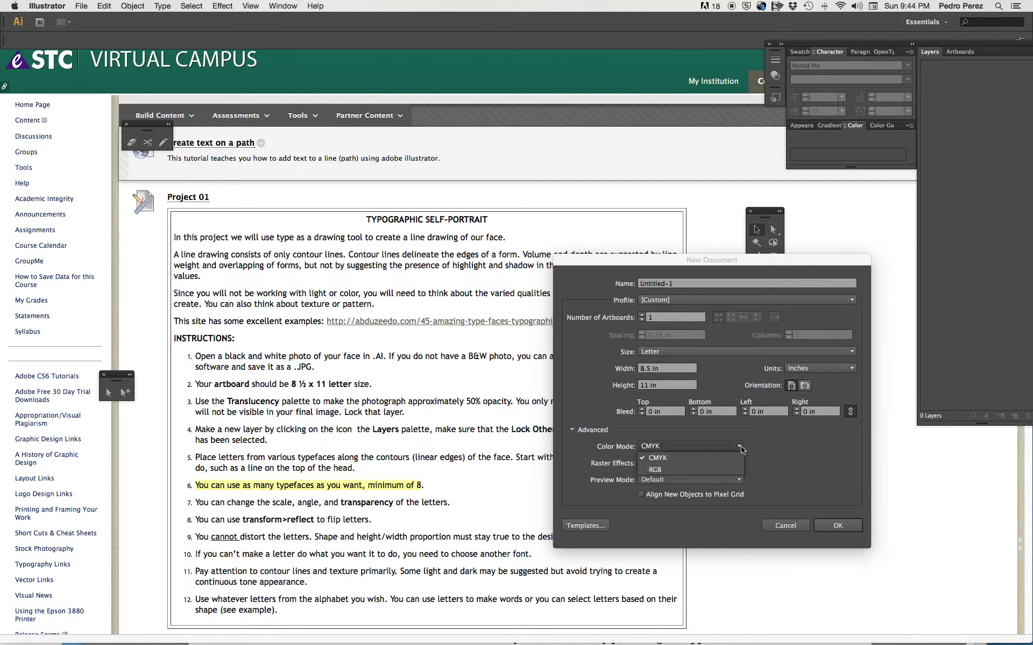
click(721, 471)
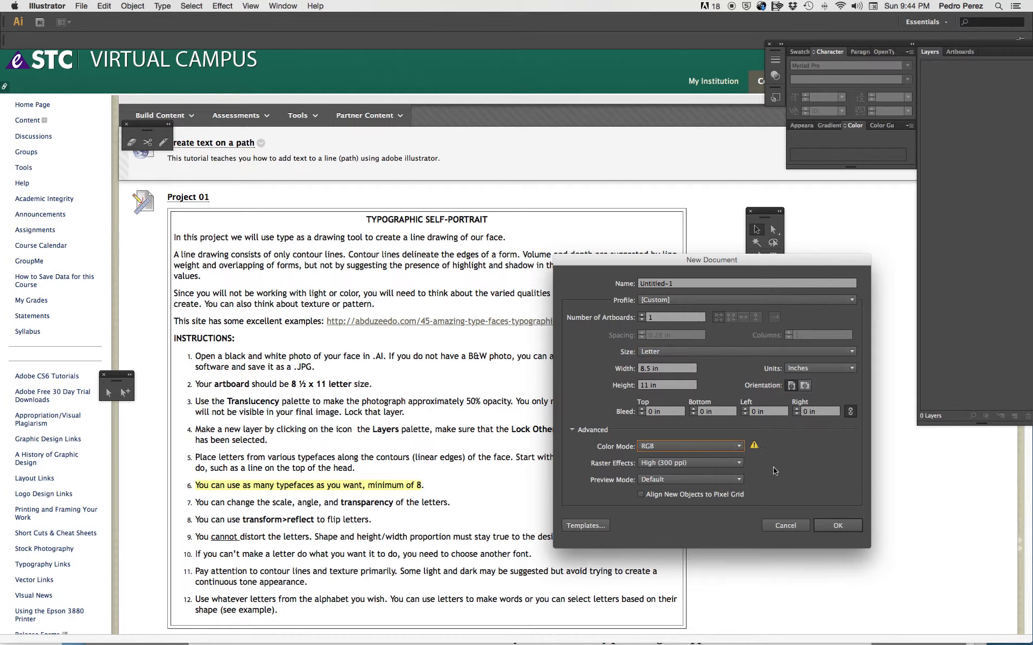
click(741, 466)
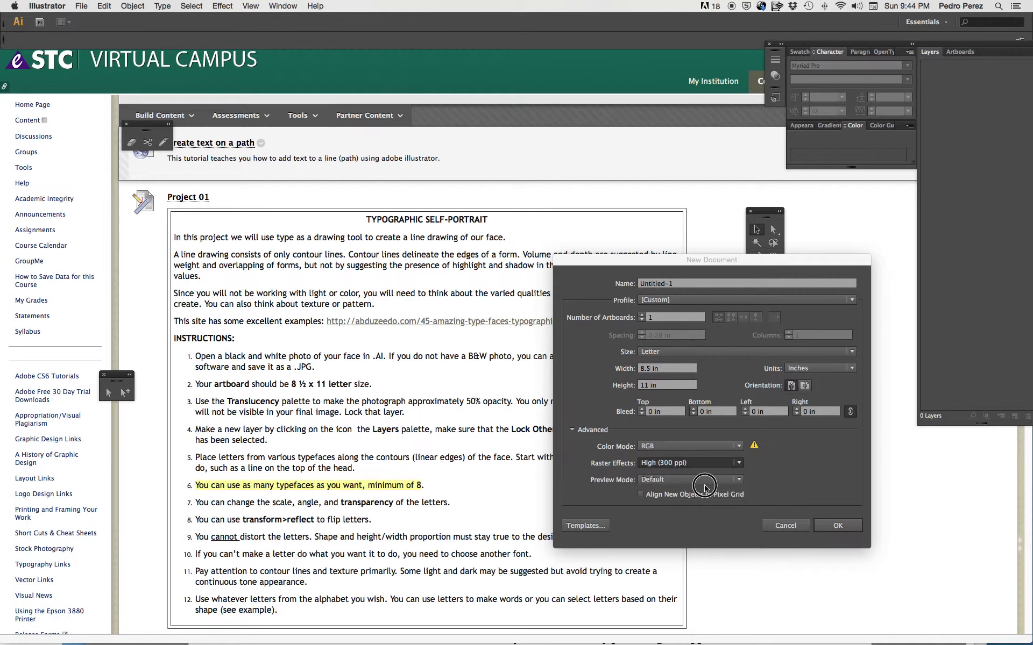
click(705, 487)
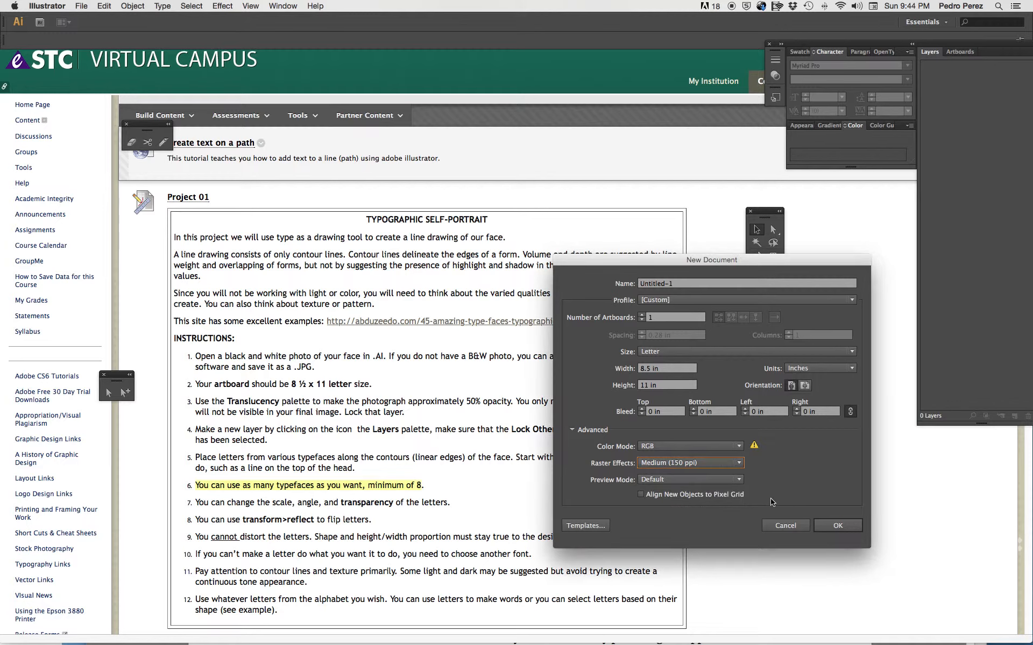
click(838, 526)
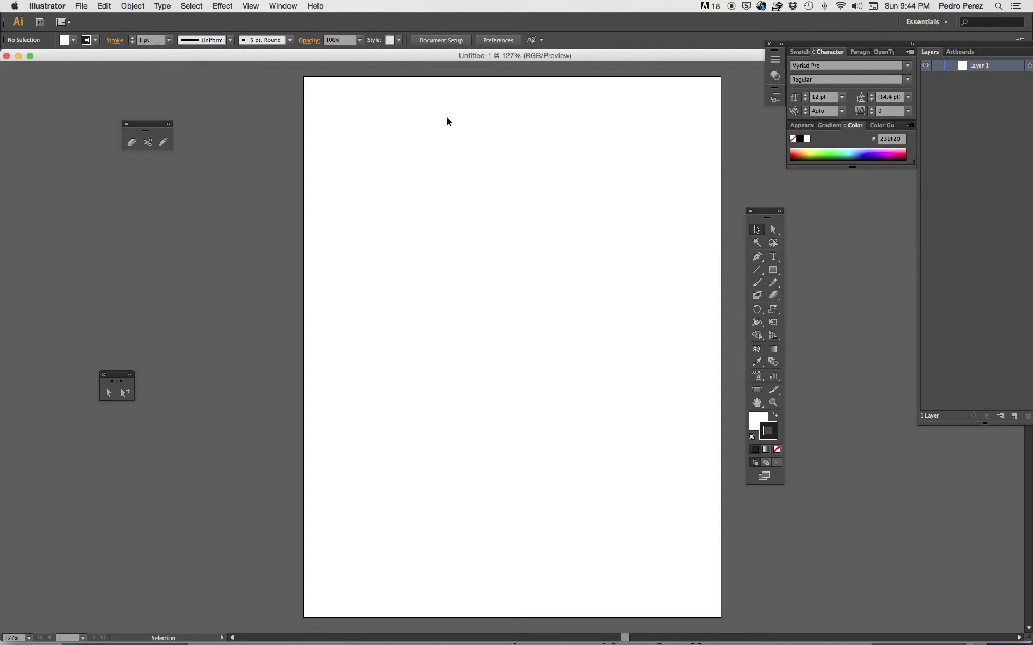
- Place the Tools panel beside the artboard's left edge and close the two small floating tool panels
drag(755, 213, 150, 173)
click(127, 126)
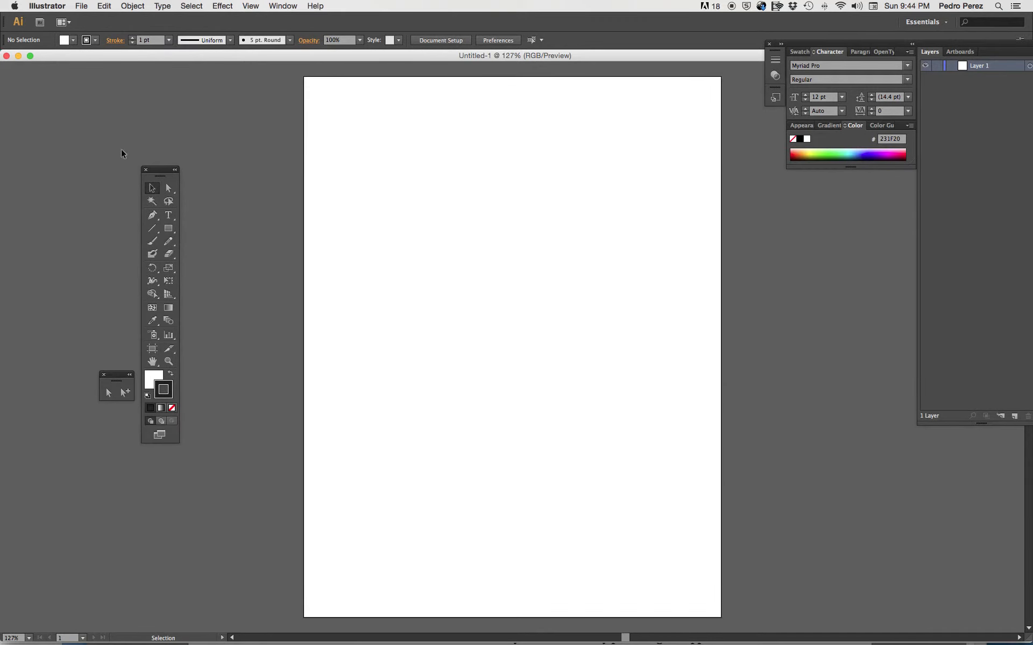
click(105, 376)
drag(160, 172, 172, 130)
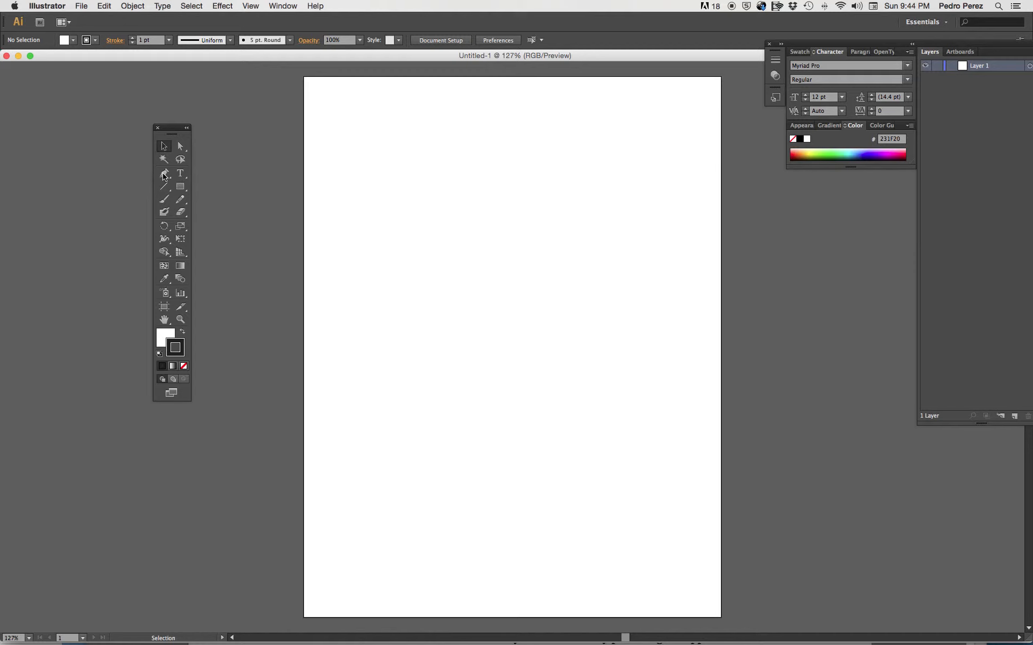
- Try a dark red fill color, check the stroke color, and restore the default white fill and black stroke
double_click(164, 337)
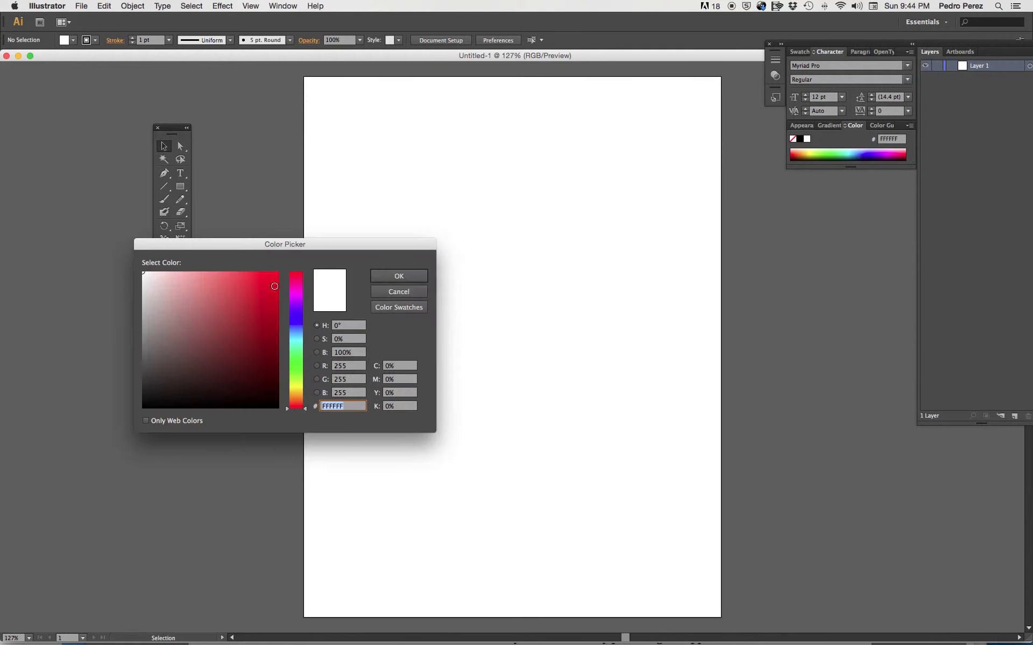
click(262, 339)
click(399, 275)
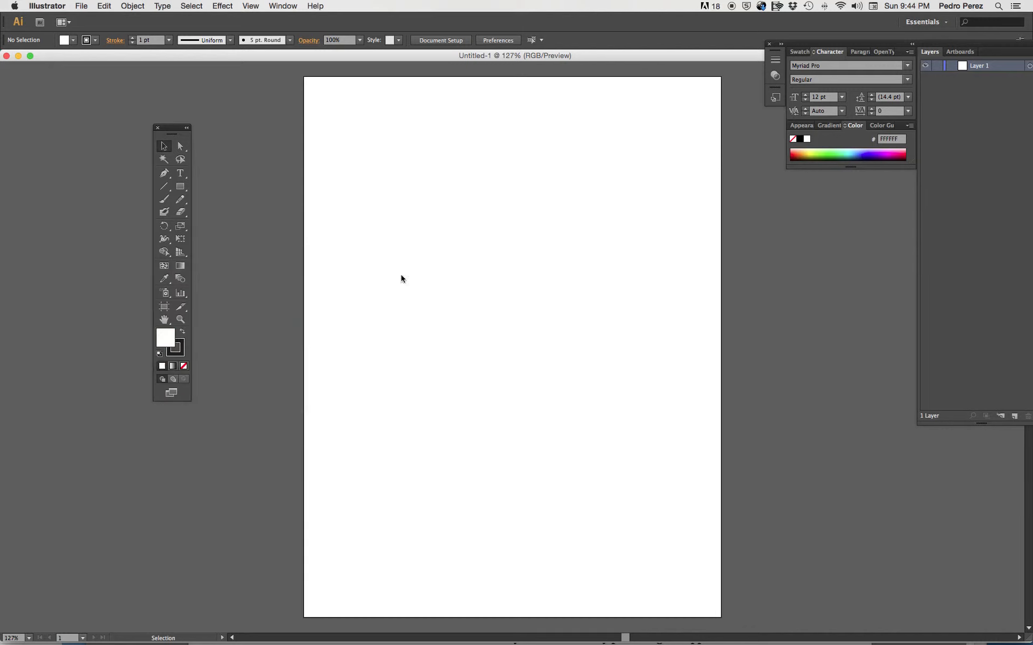
double_click(177, 347)
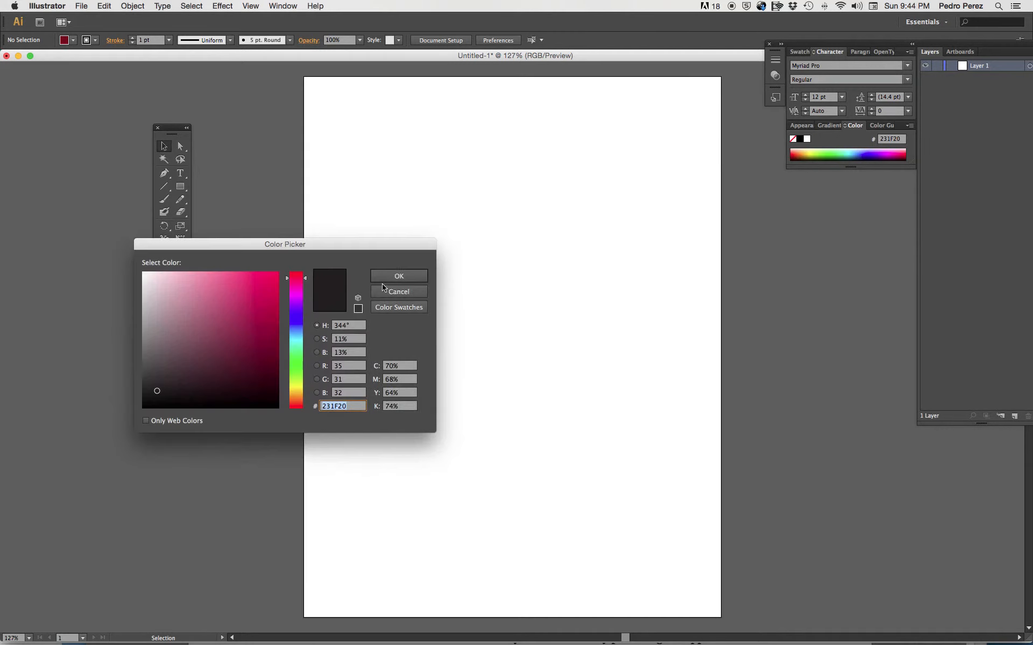
click(417, 278)
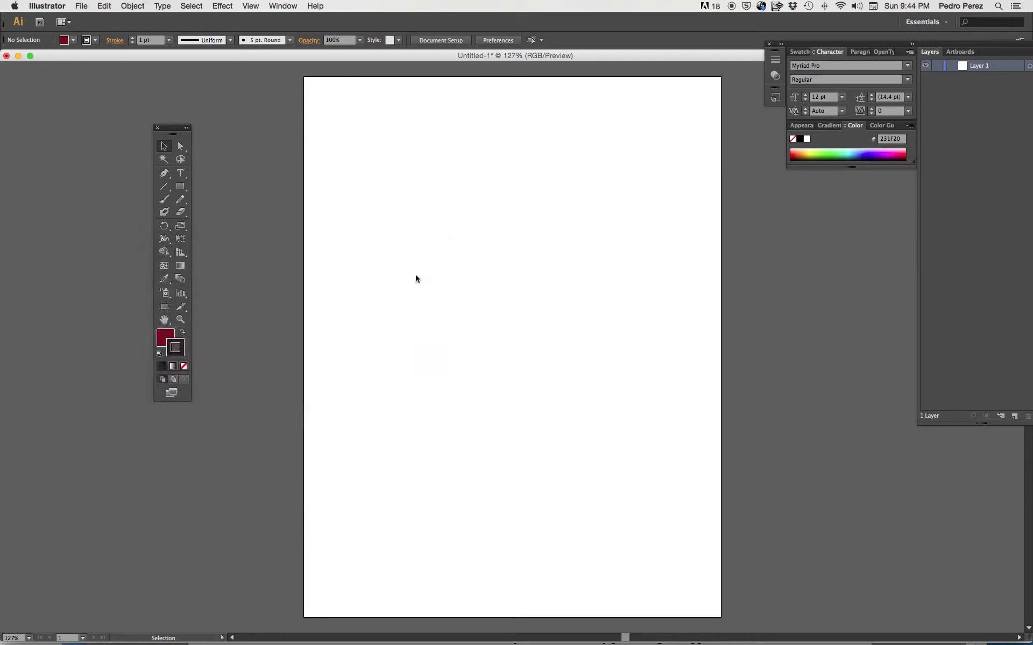
click(159, 355)
- Shift the document window to uncover the course page, switch to Safari to view Project 01, and return to Illustrator
drag(259, 58, 369, 63)
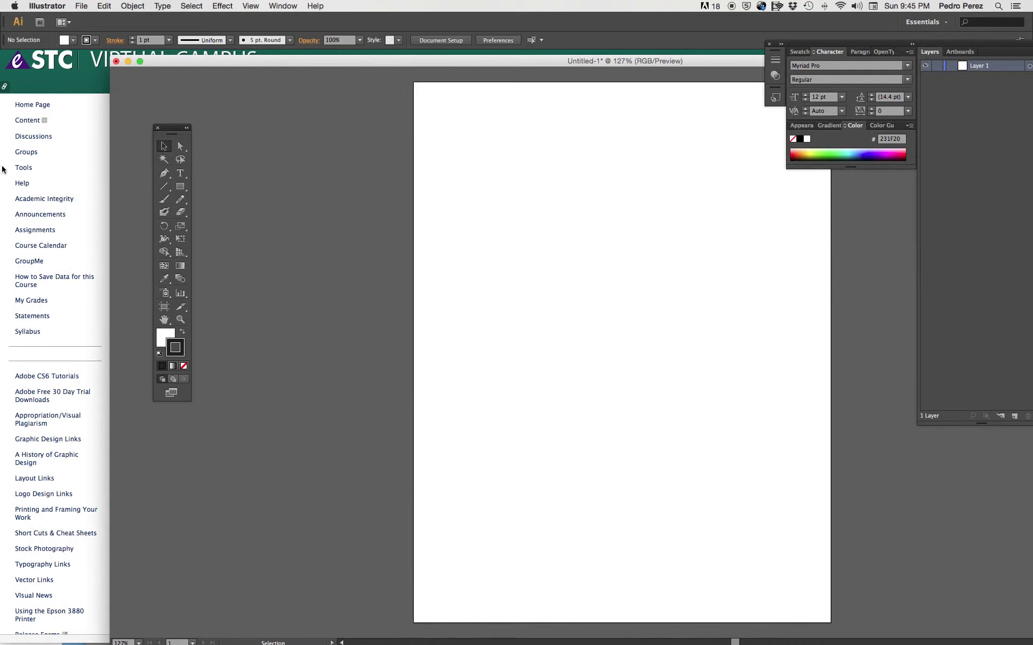
click(58, 153)
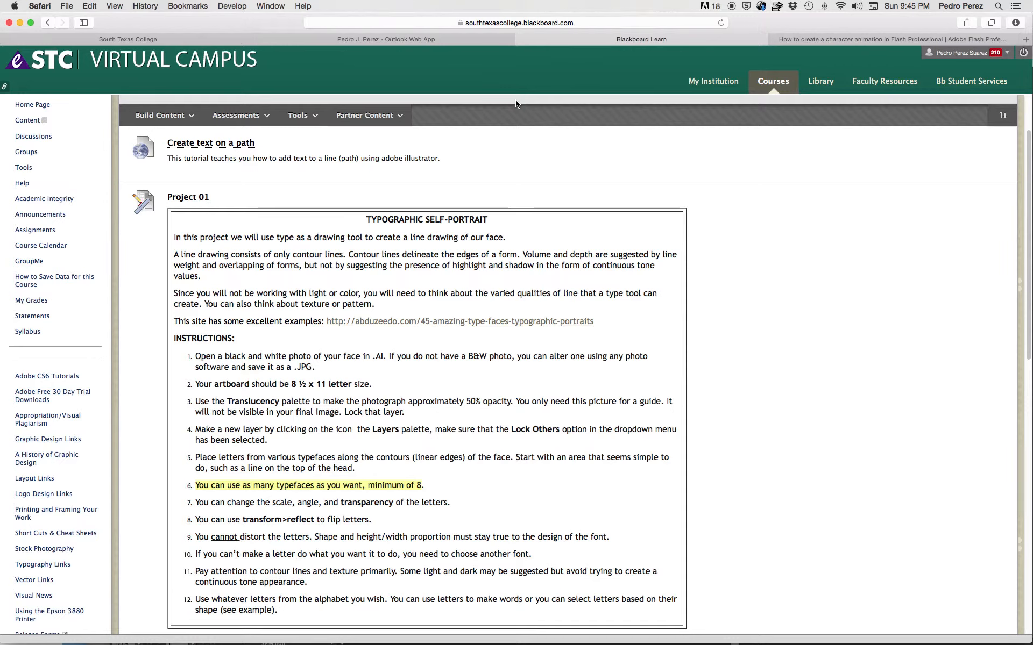
key(super+Tab)
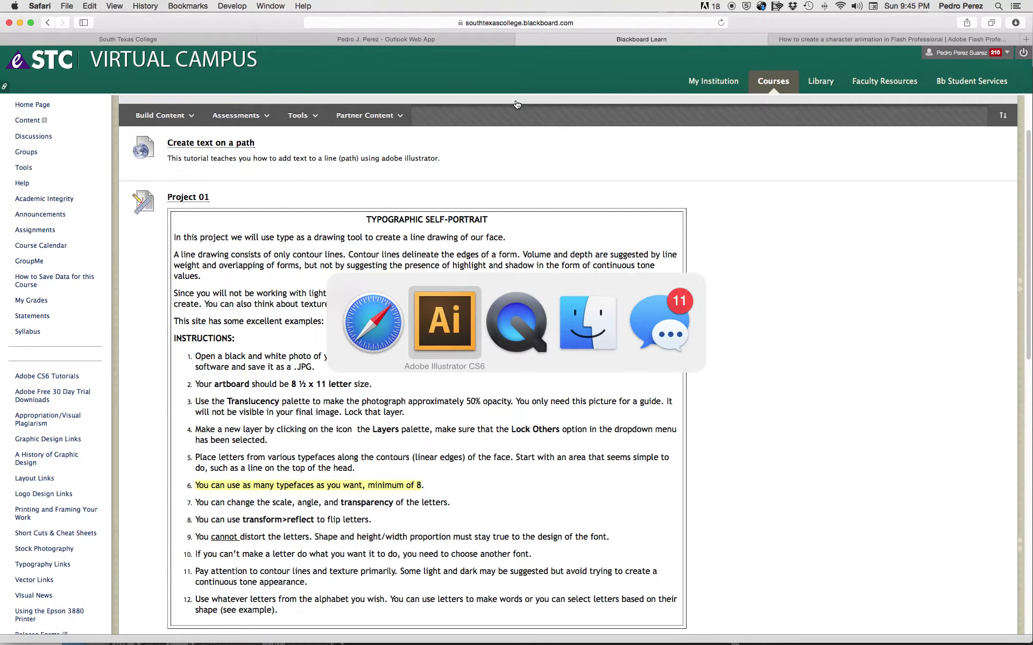
key(super+Tab)
key(super+Tab)
key(super+Tab)
key(super+Tab)
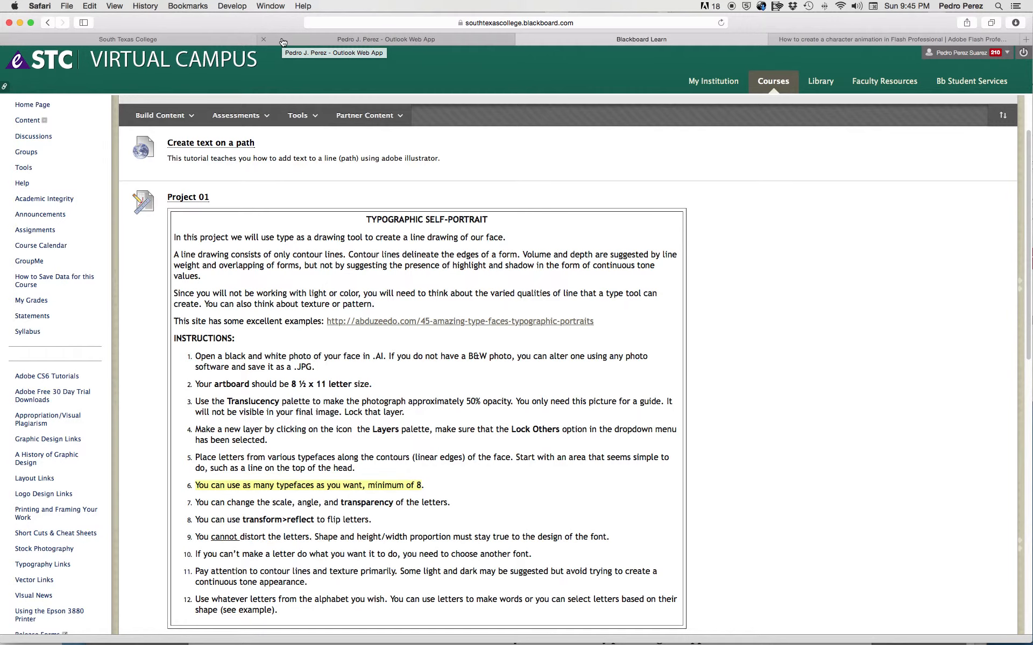
key(super+Tab)
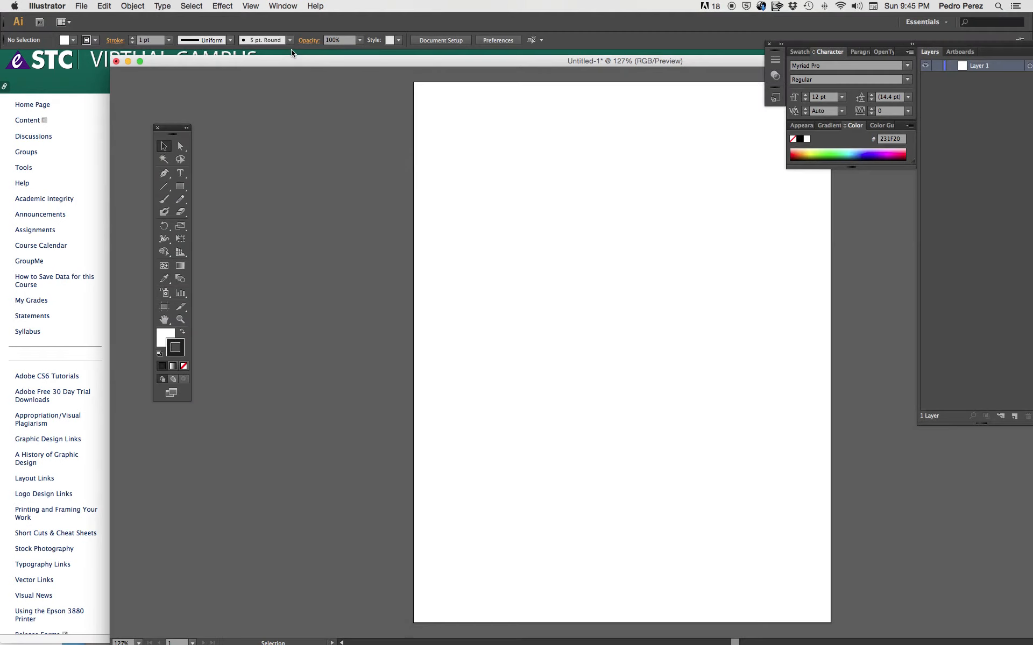
- Place the image Mona_Lisa.jpg from the Desktop into the document
click(85, 6)
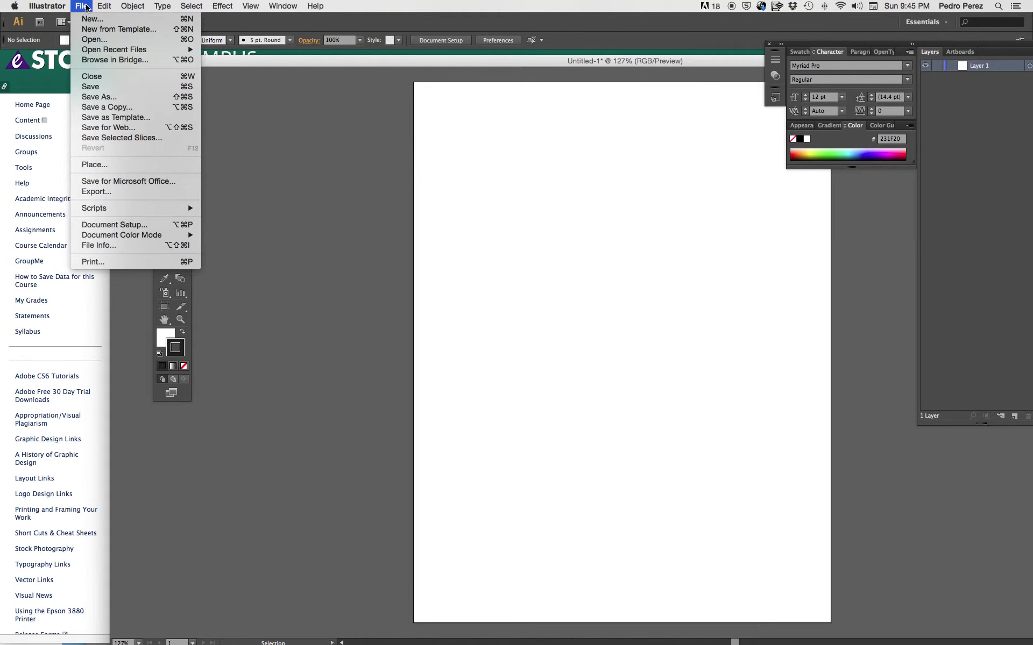
click(93, 165)
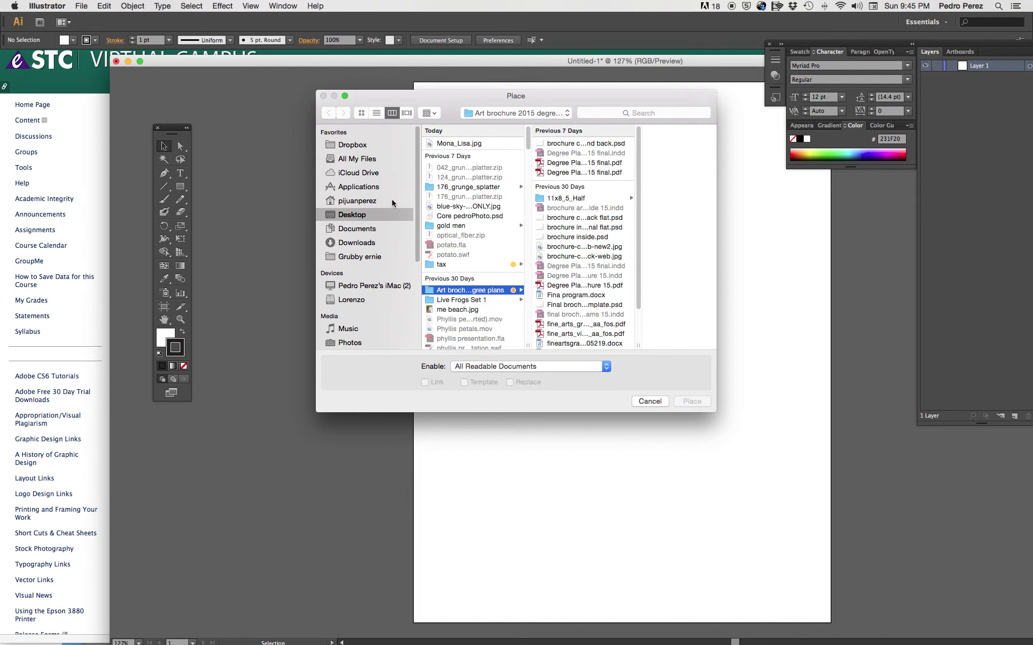
click(462, 143)
click(694, 404)
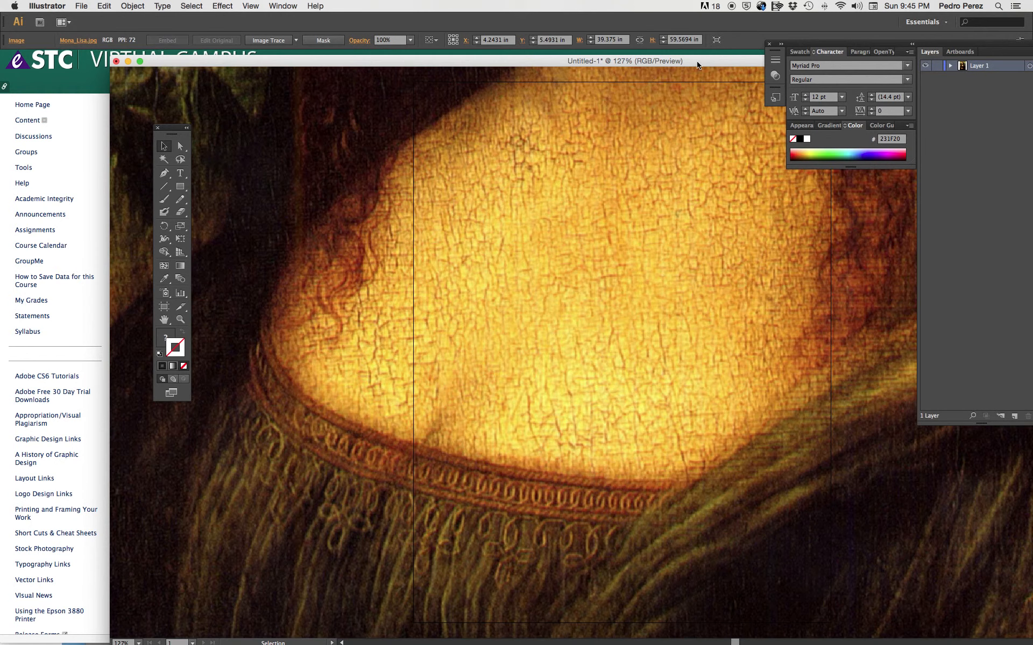
- Scale the placed portrait down proportionally to about 23.9 by 36.2 in and move it over the artboard
scroll(337, 298, down, 1)
click(180, 319)
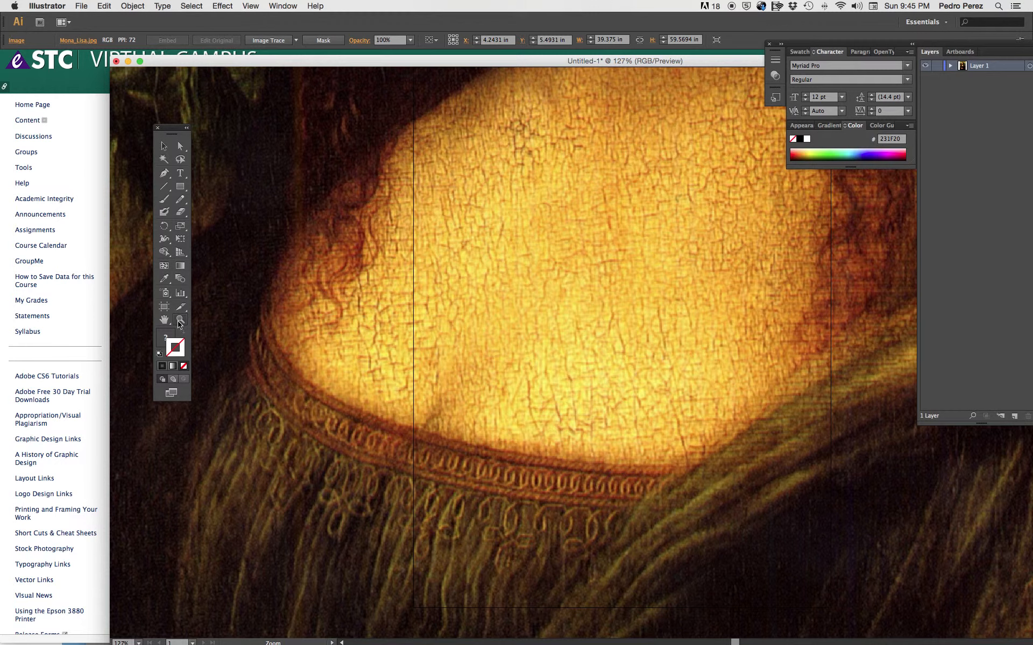
alt+click(435, 317)
alt+click(436, 317)
alt+click(438, 317)
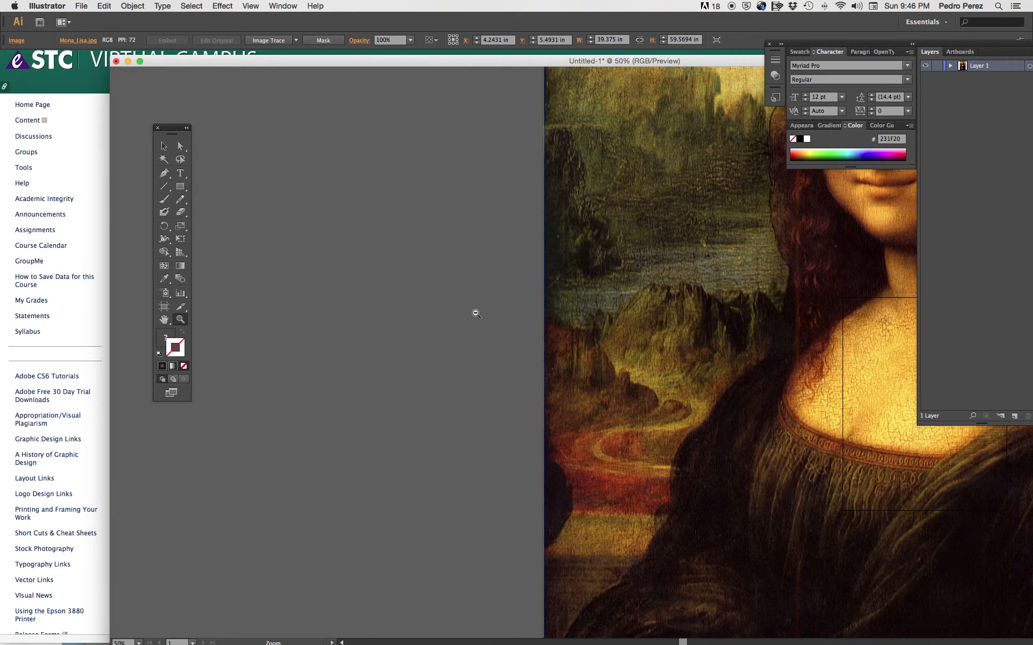
alt+click(689, 308)
alt+click(689, 308)
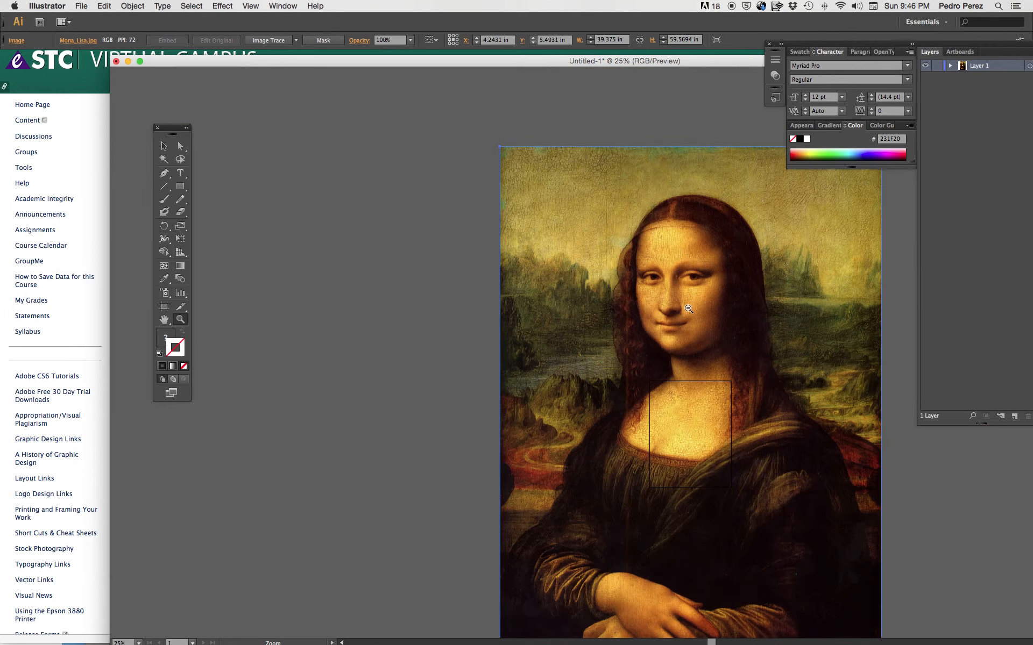
click(164, 146)
click(499, 145)
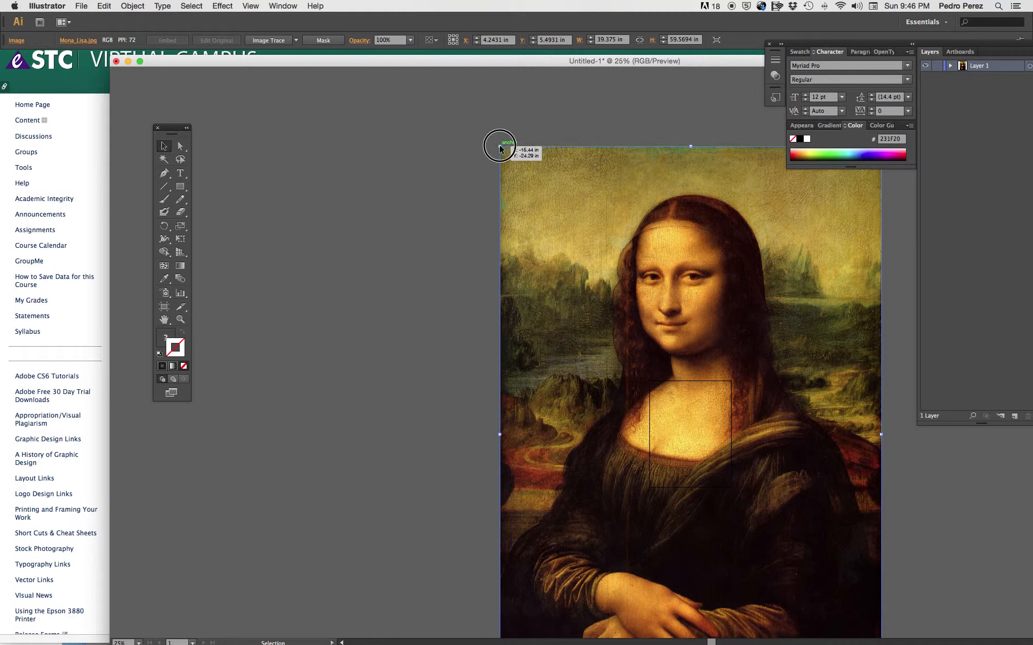
drag(499, 145, 651, 380)
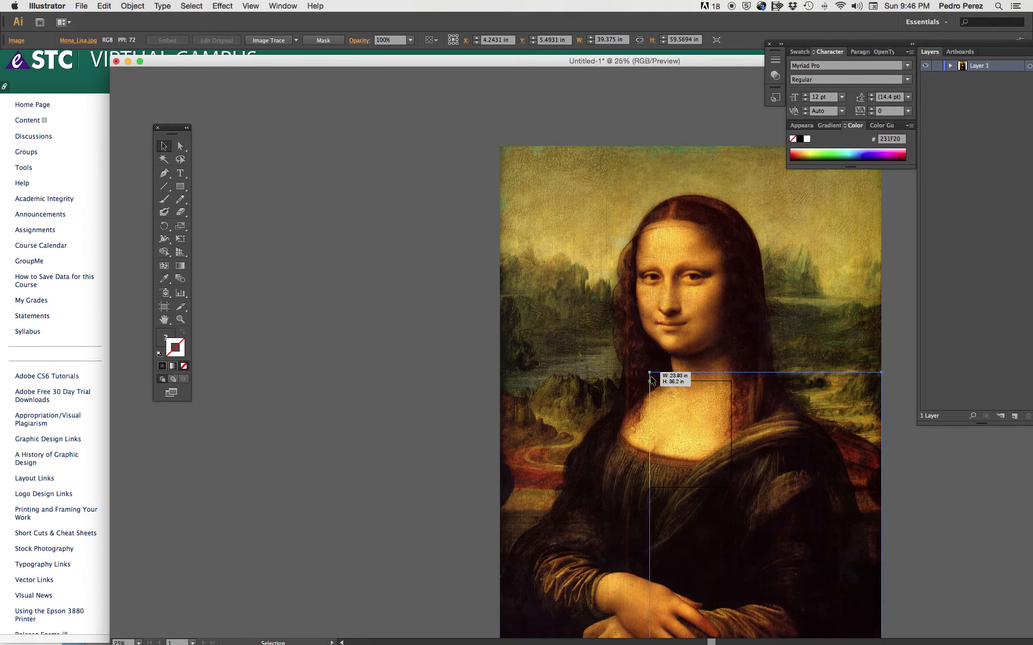
drag(696, 435, 696, 434)
click(690, 428)
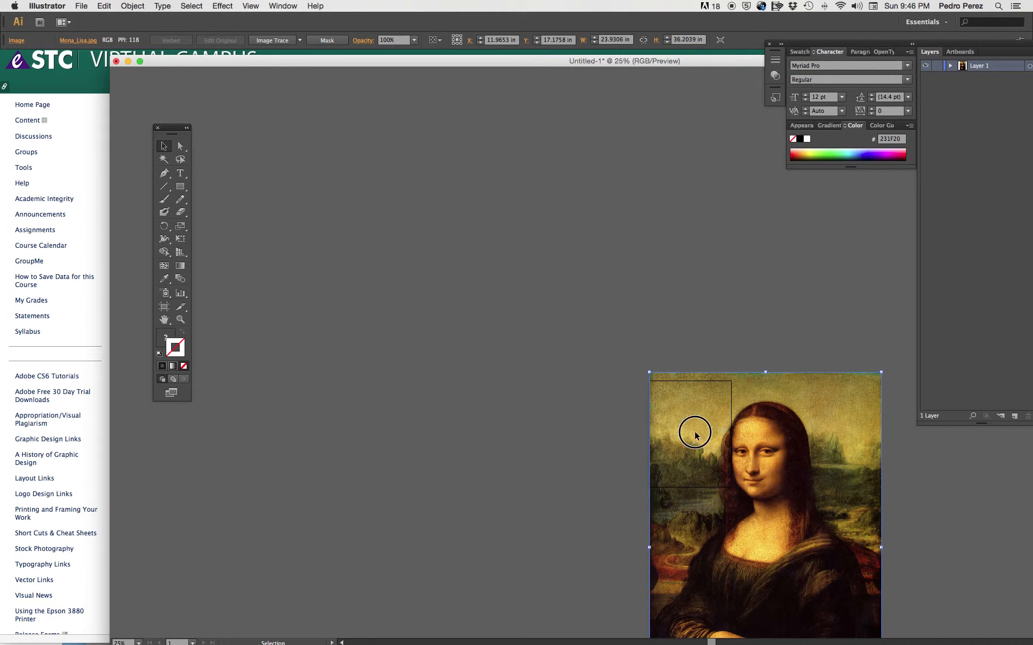
drag(708, 430, 623, 326)
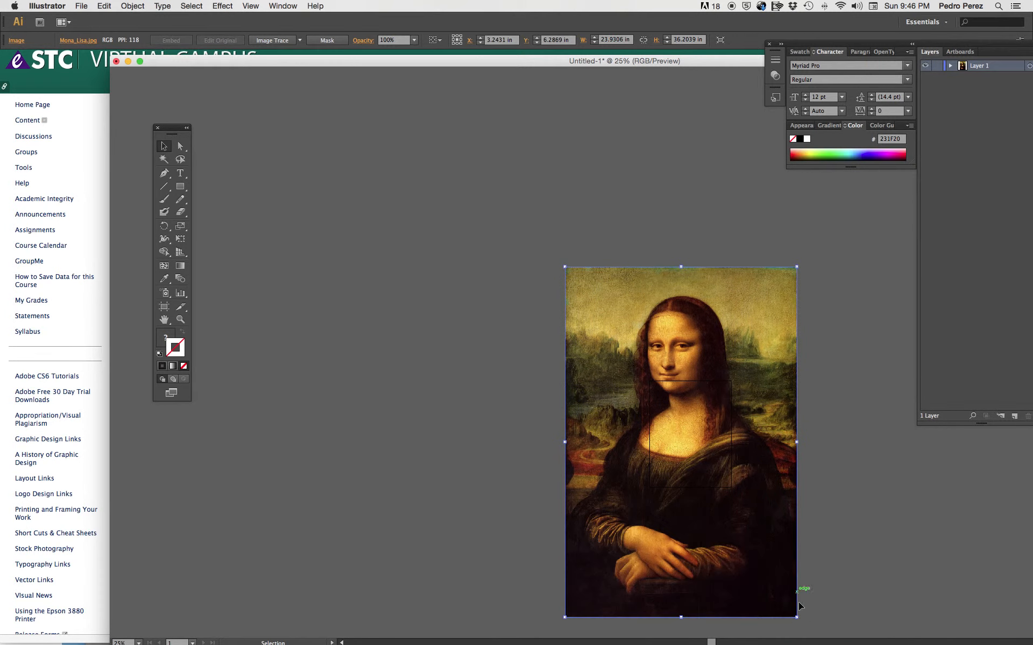
- Shrink the portrait proportionally to about 8.8 by 13.3 in and position it over the artboard
drag(796, 618, 795, 617)
drag(751, 563, 705, 479)
drag(654, 396, 705, 432)
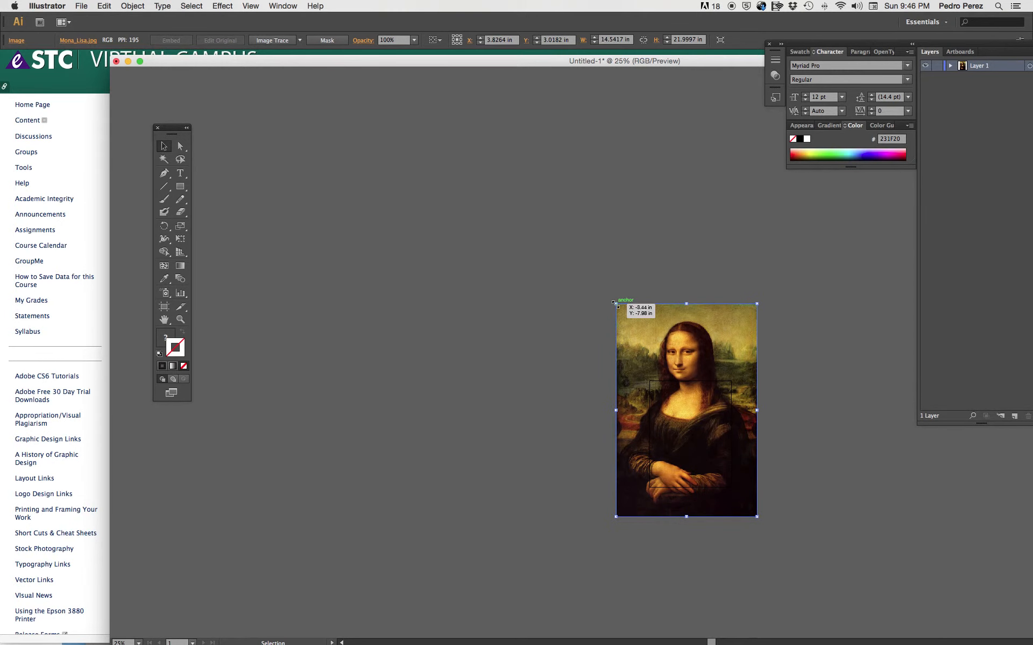
drag(616, 304, 672, 371)
drag(703, 444, 679, 433)
- Enlarge the portrait proportionally to about 9.6 by 14.5 in and reposition it so it covers the whole artboard
click(181, 319)
click(709, 439)
click(584, 385)
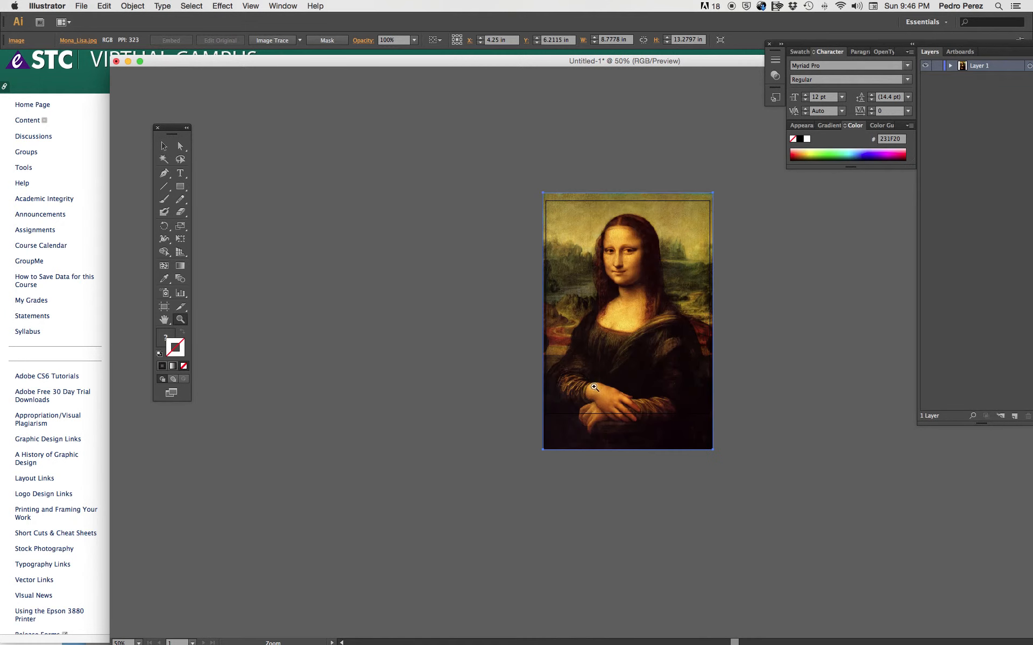
click(680, 349)
click(164, 146)
drag(503, 161, 480, 153)
drag(611, 274, 615, 294)
click(733, 172)
drag(733, 172, 747, 151)
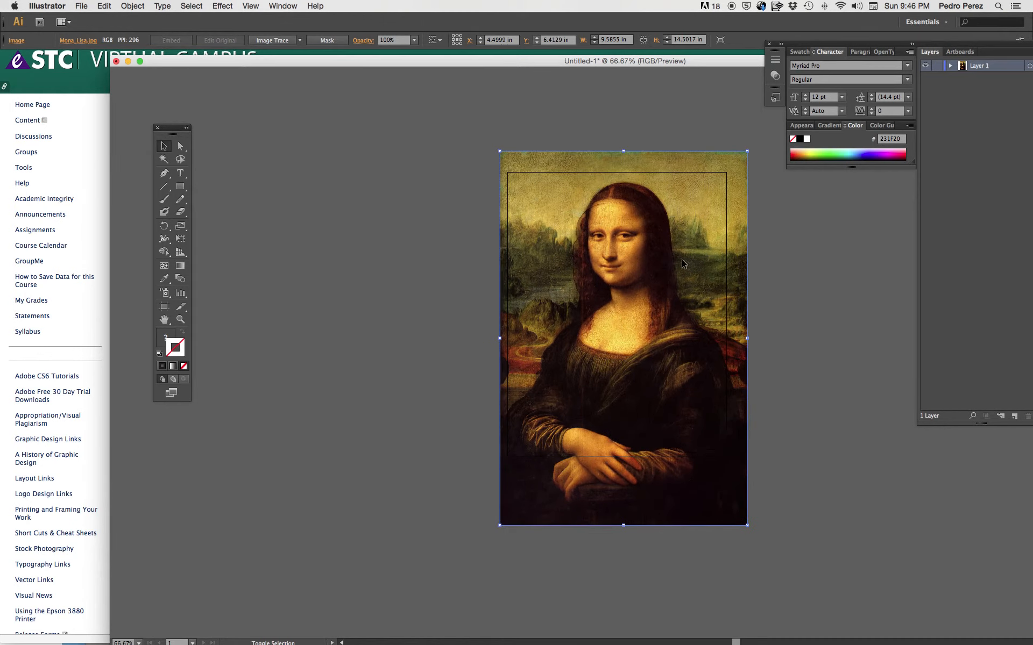
- Enlarge the portrait proportionally to about 10.0 by 15.2 in and reposition it over the artboard
shift+click(662, 271)
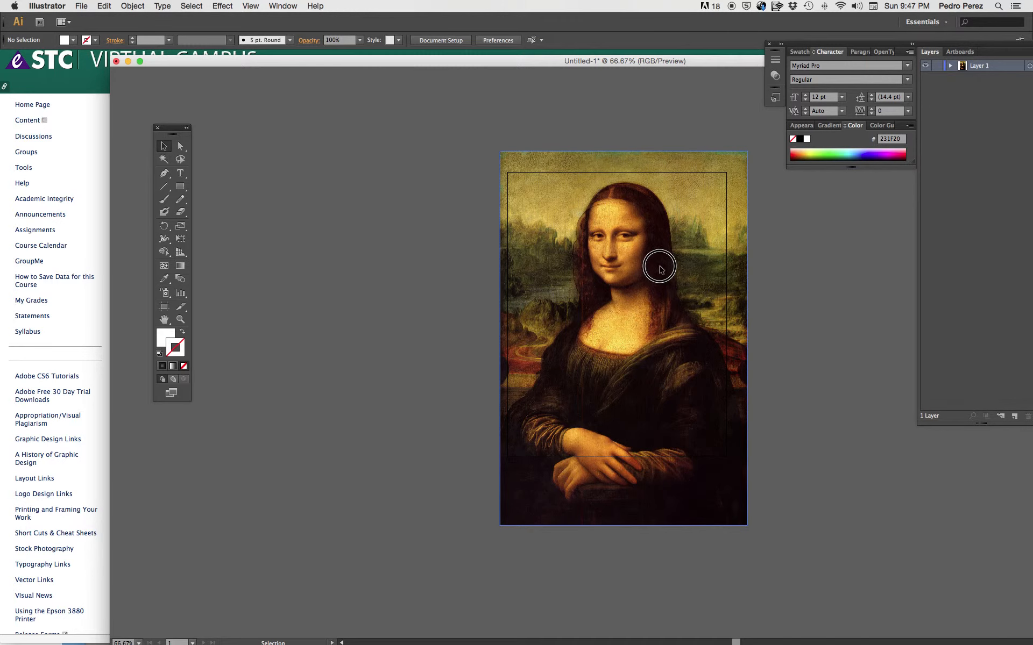
click(743, 525)
drag(760, 536, 759, 543)
drag(665, 271, 659, 272)
- Move the document window and the docked panels closer together, and check the contents of Layer 1
drag(720, 61, 637, 49)
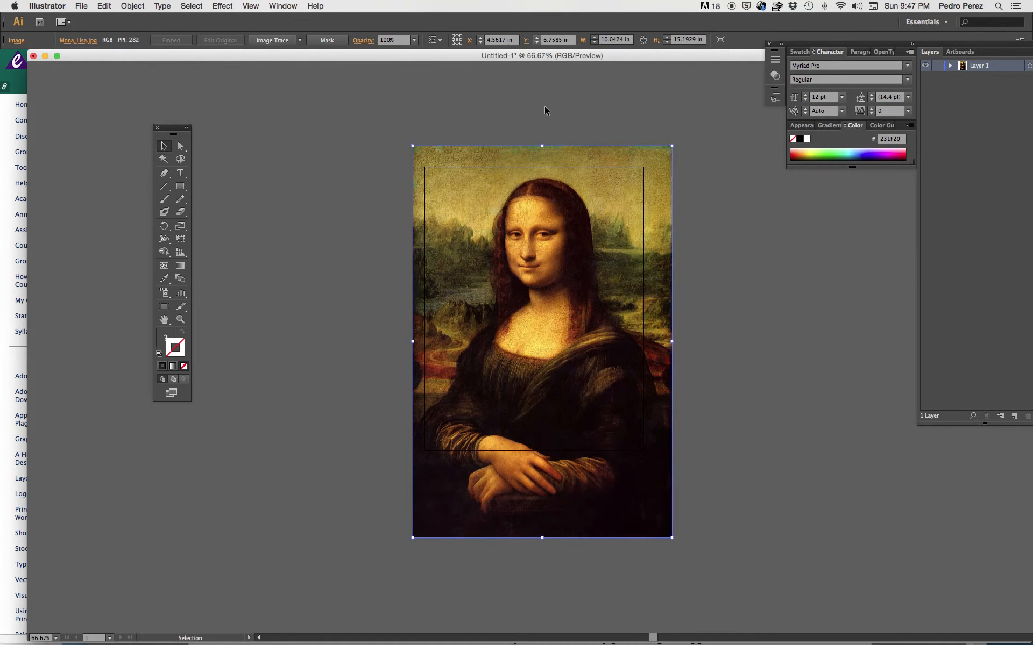
drag(957, 41, 884, 95)
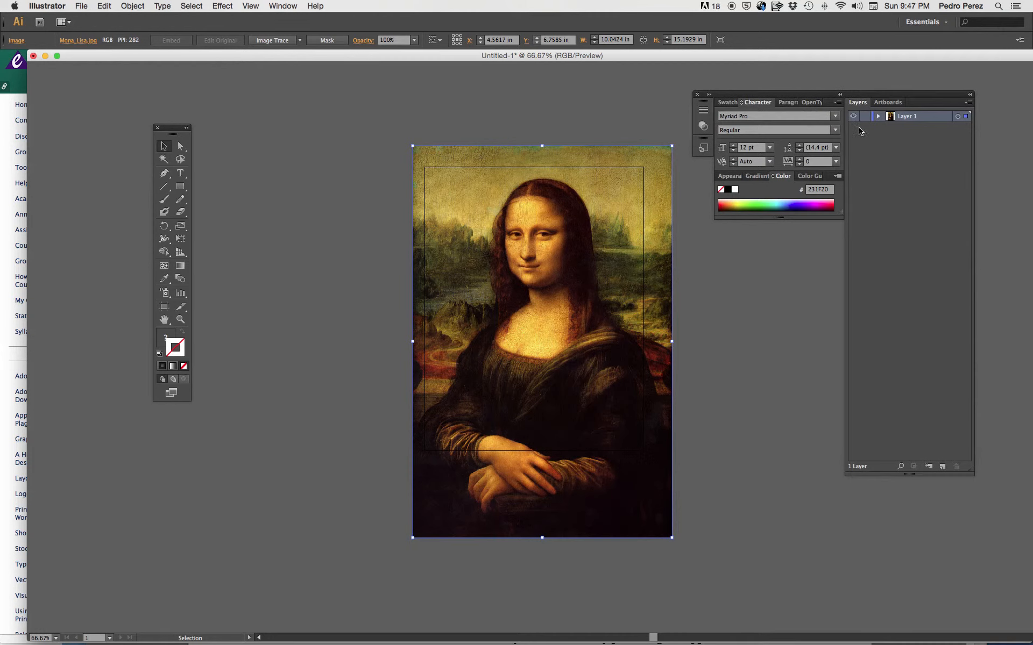
click(277, 6)
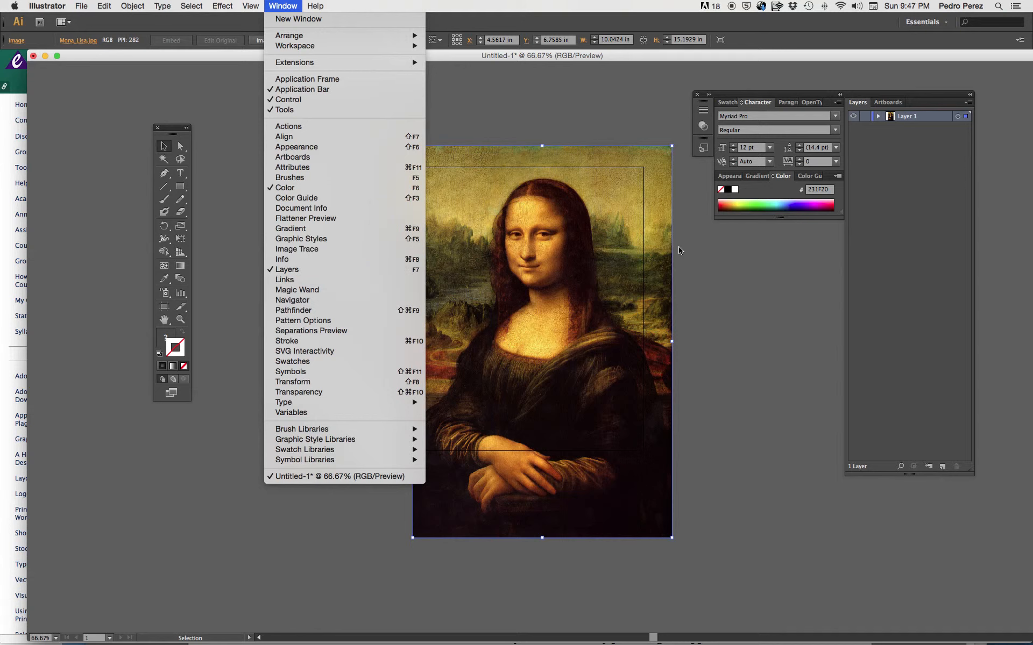
click(908, 169)
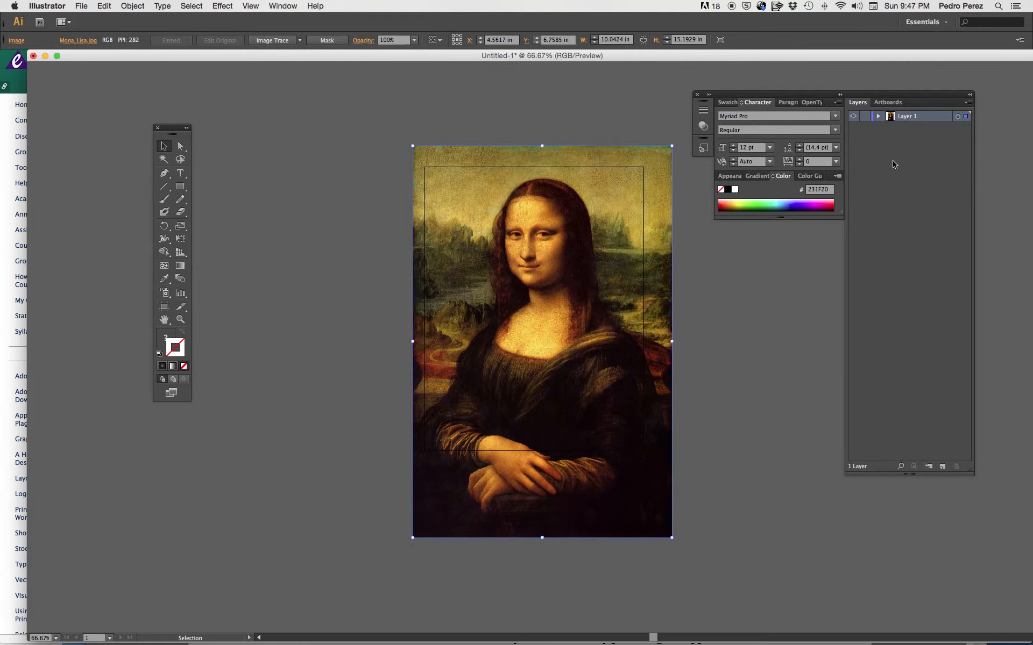
drag(875, 95, 848, 90)
click(851, 112)
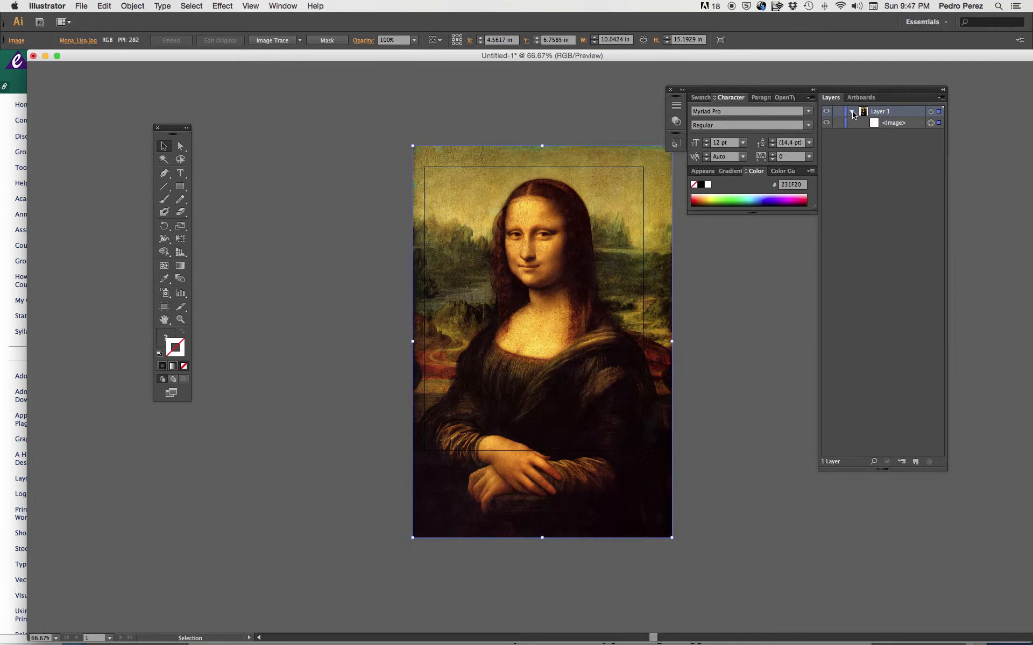
click(852, 112)
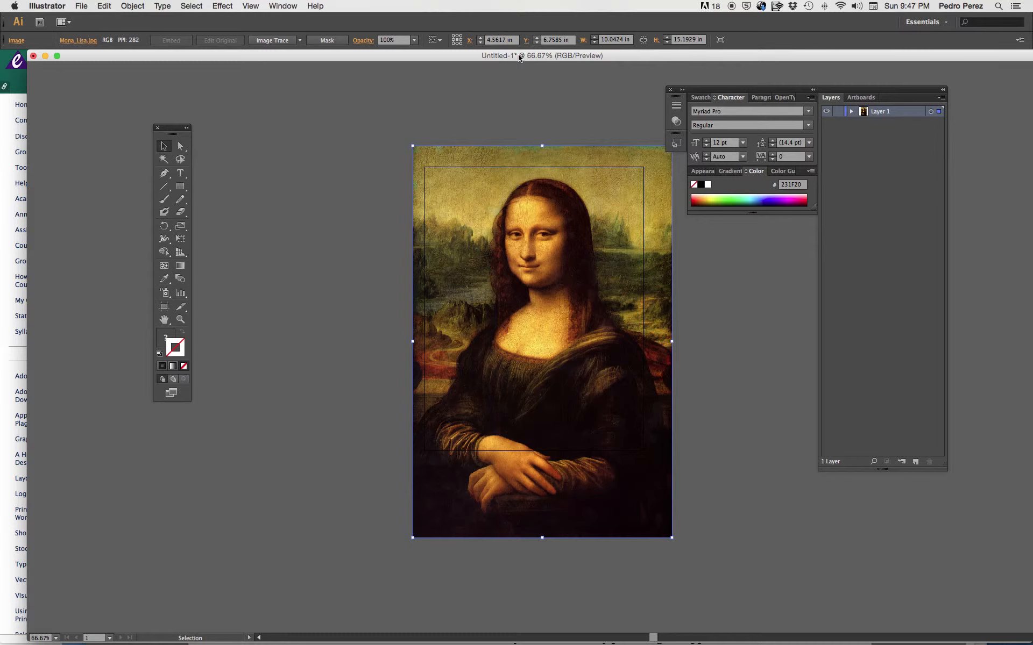
- Show the transparency settings and lower the portrait's opacity to 60%
click(282, 6)
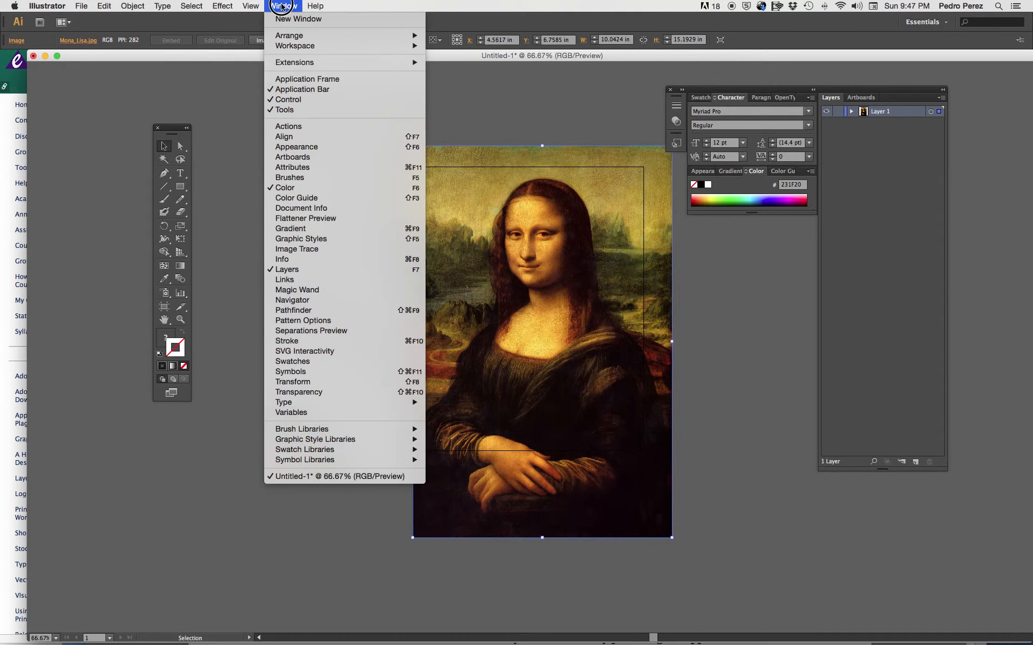
click(293, 392)
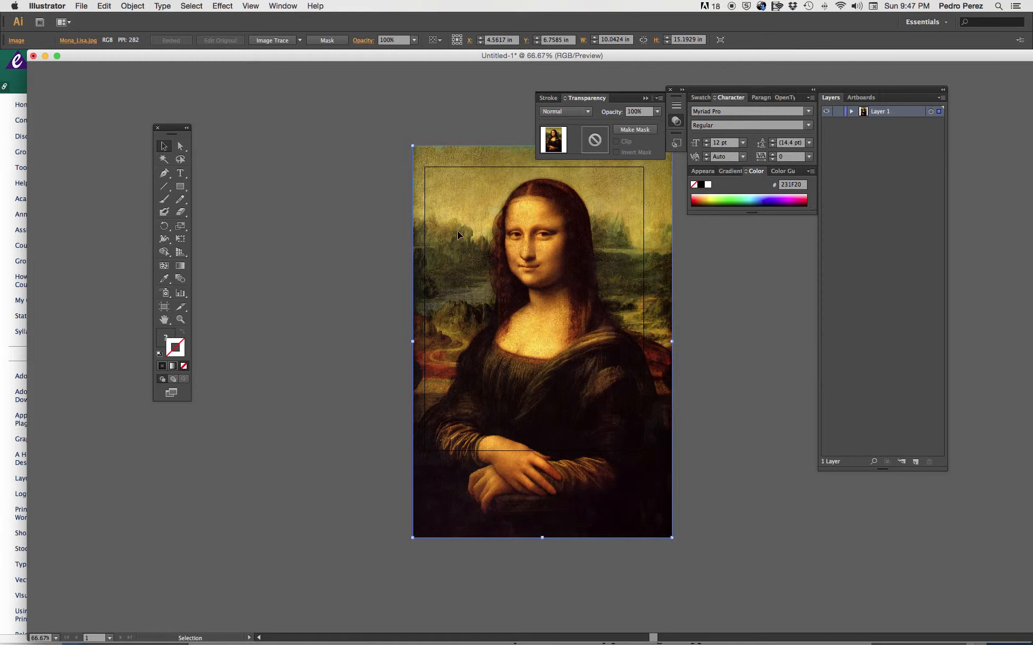
click(658, 112)
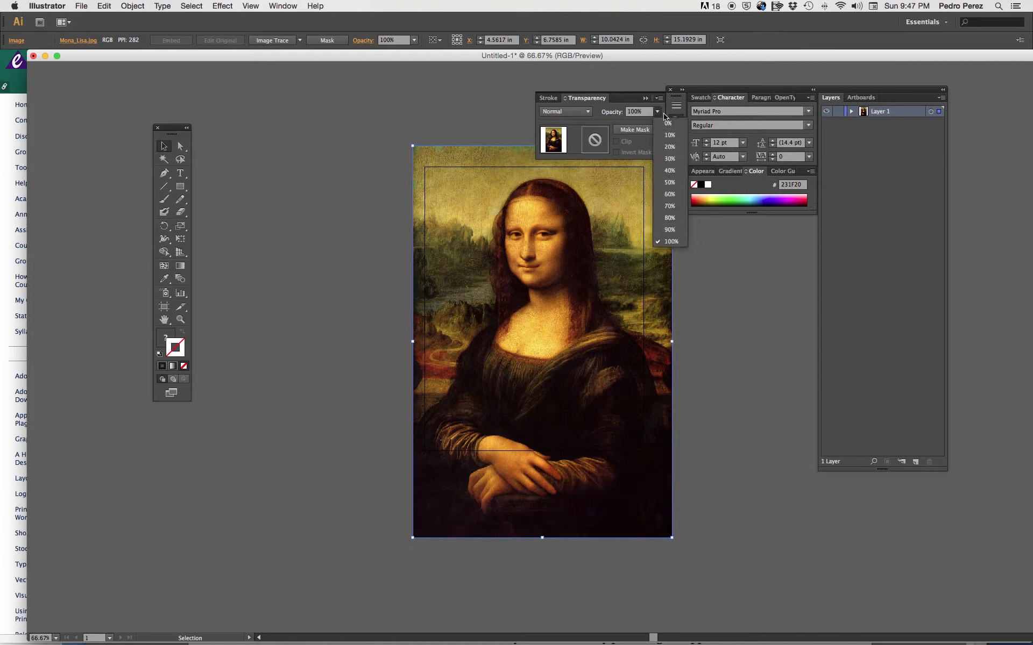
click(676, 181)
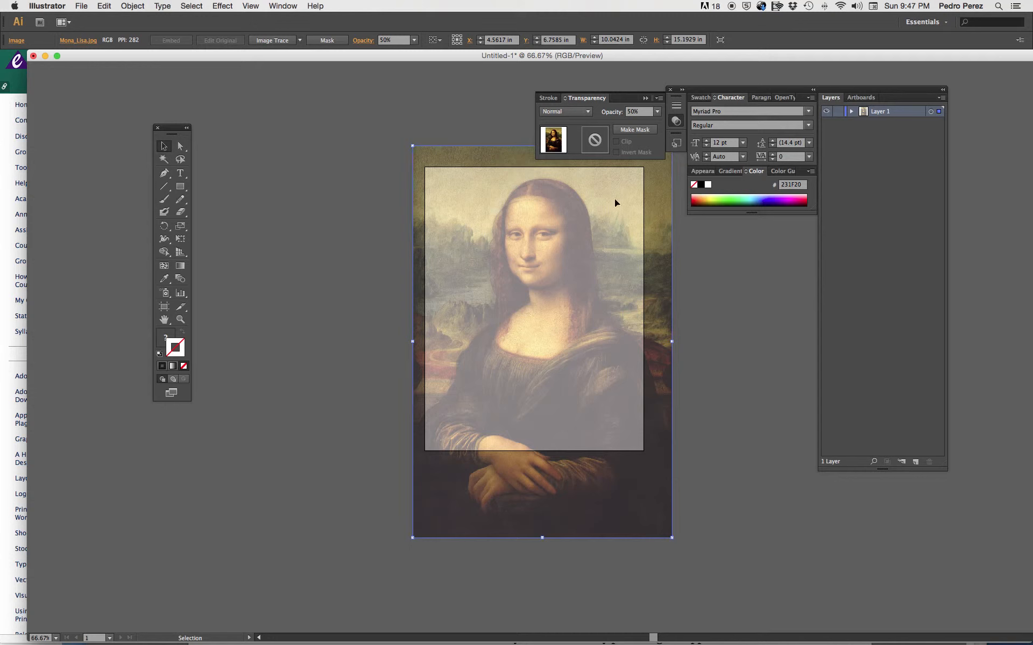
click(658, 112)
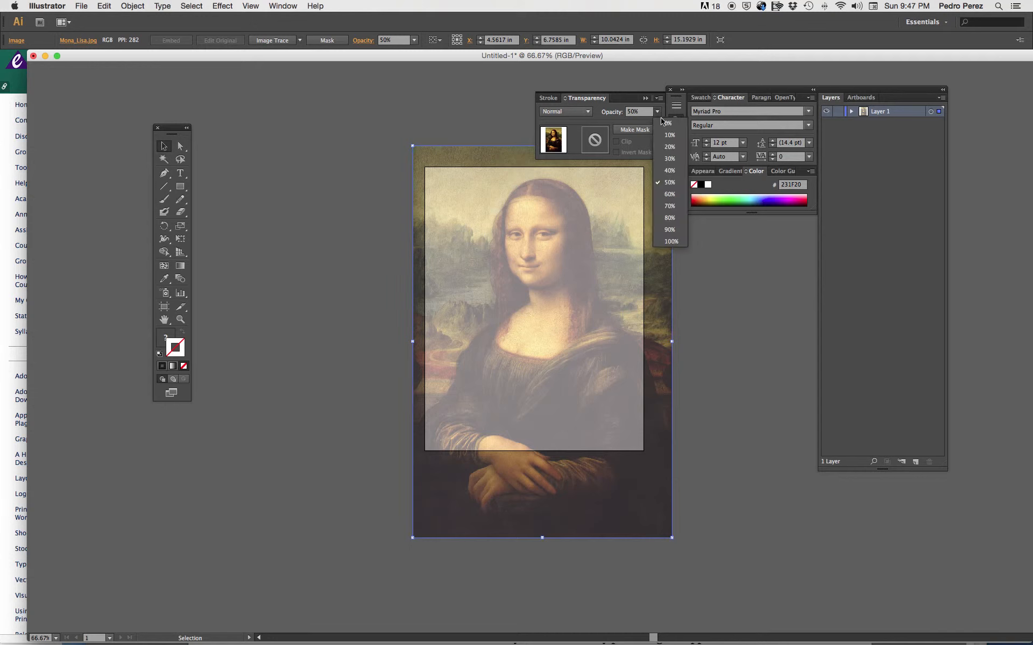
click(674, 195)
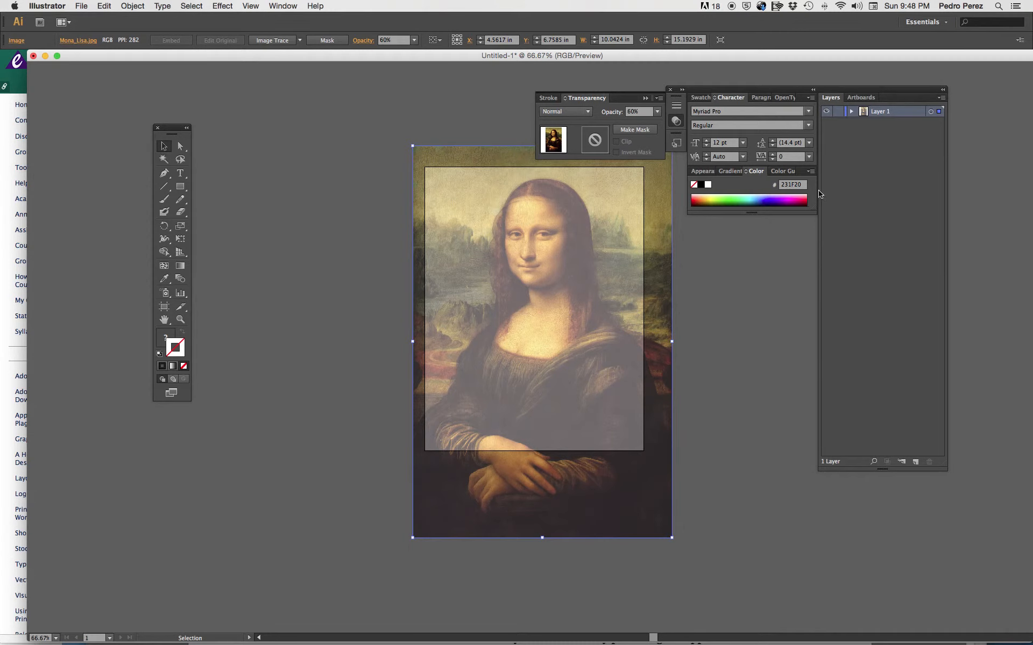
- Shift the portrait slightly downward over the artboard and lock Layer 1
click(838, 111)
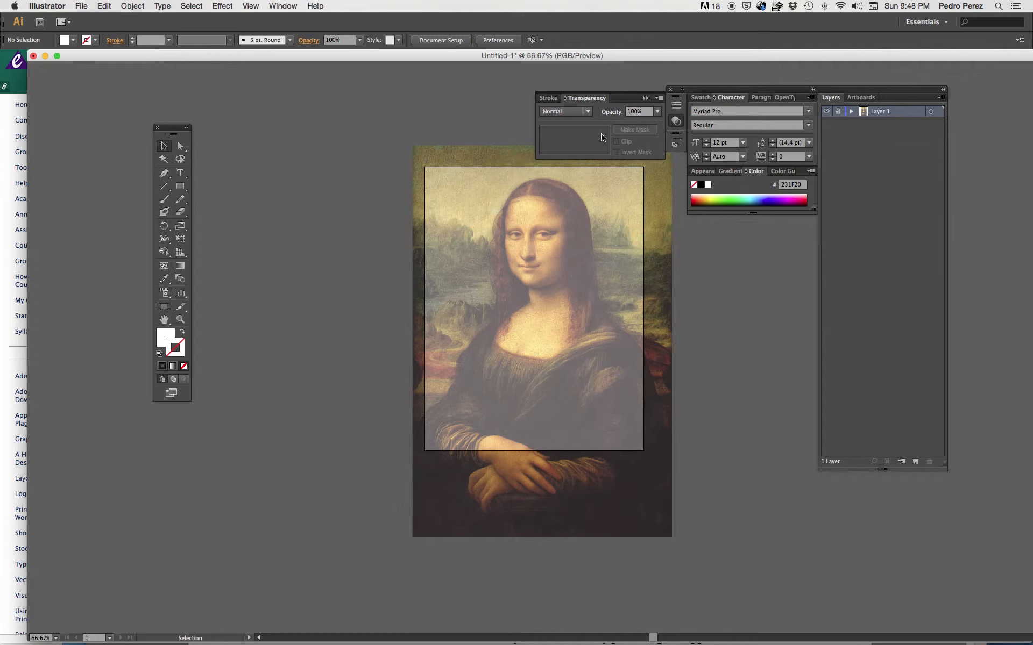
drag(437, 163, 400, 211)
drag(478, 201, 479, 284)
mouse_move(520, 232)
mouse_down()
mouse_move(501, 243)
mouse_move(522, 237)
mouse_up()
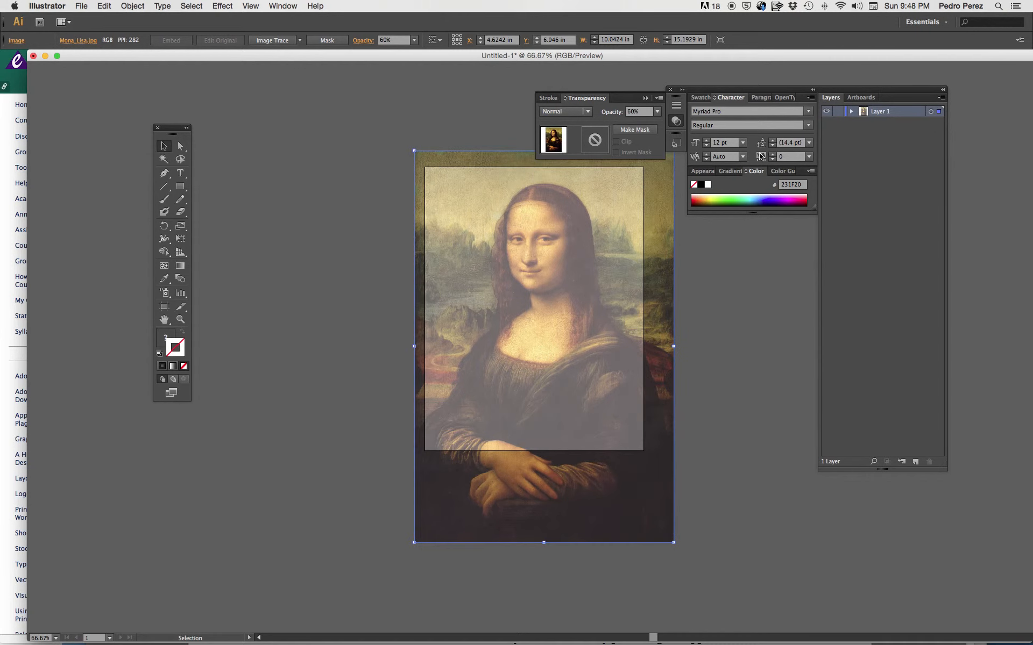
click(839, 112)
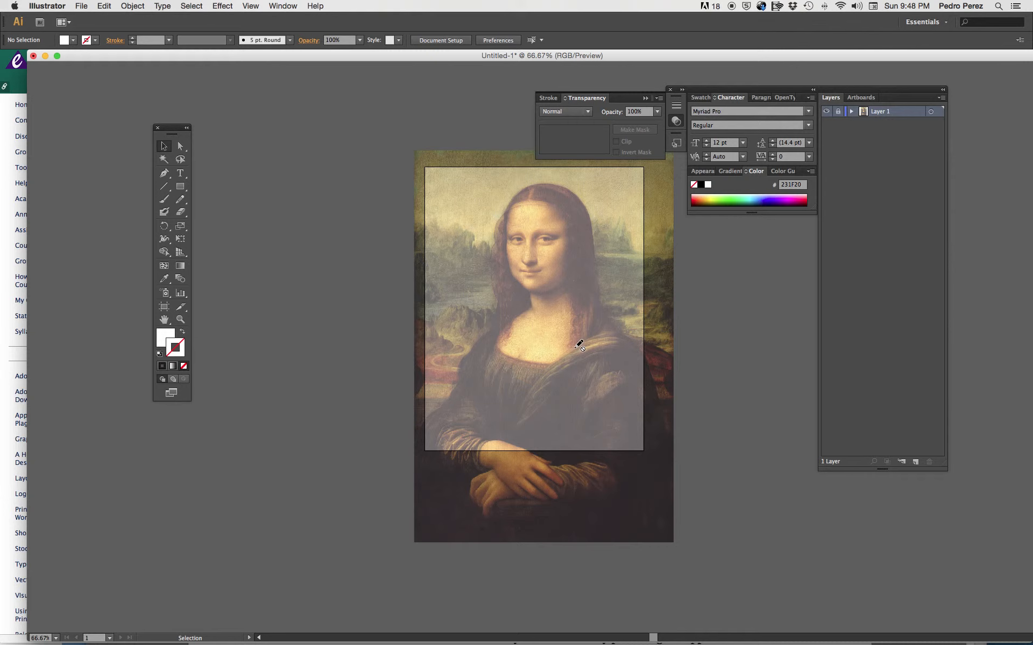
- Add a new layer above the portrait layer and enter the letter D on it in the background beside the head
click(916, 465)
click(187, 320)
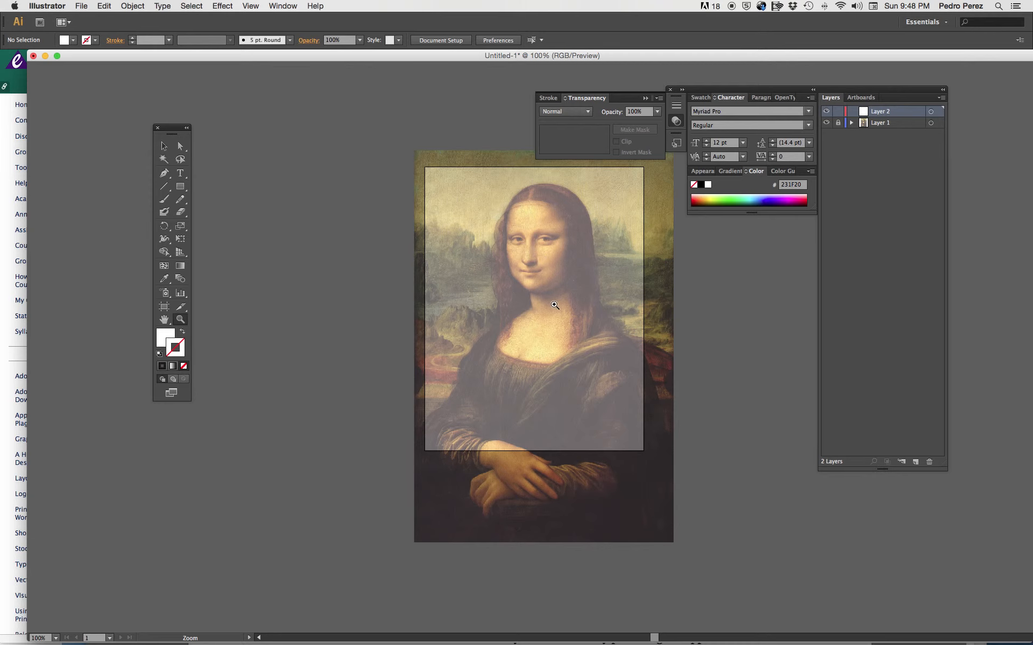
click(549, 262)
click(535, 367)
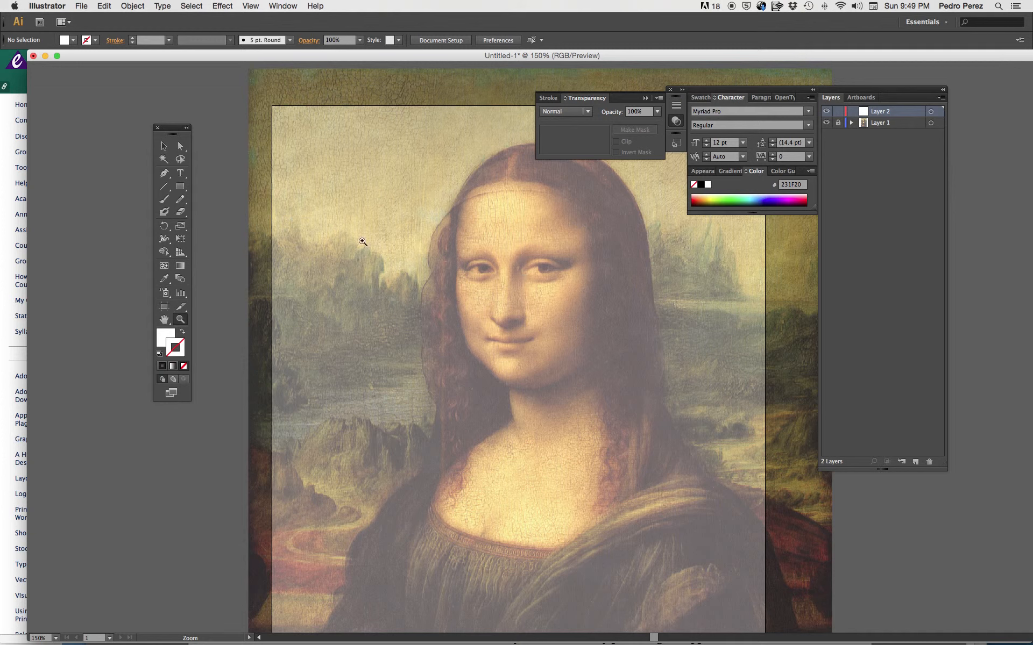
click(181, 174)
click(359, 244)
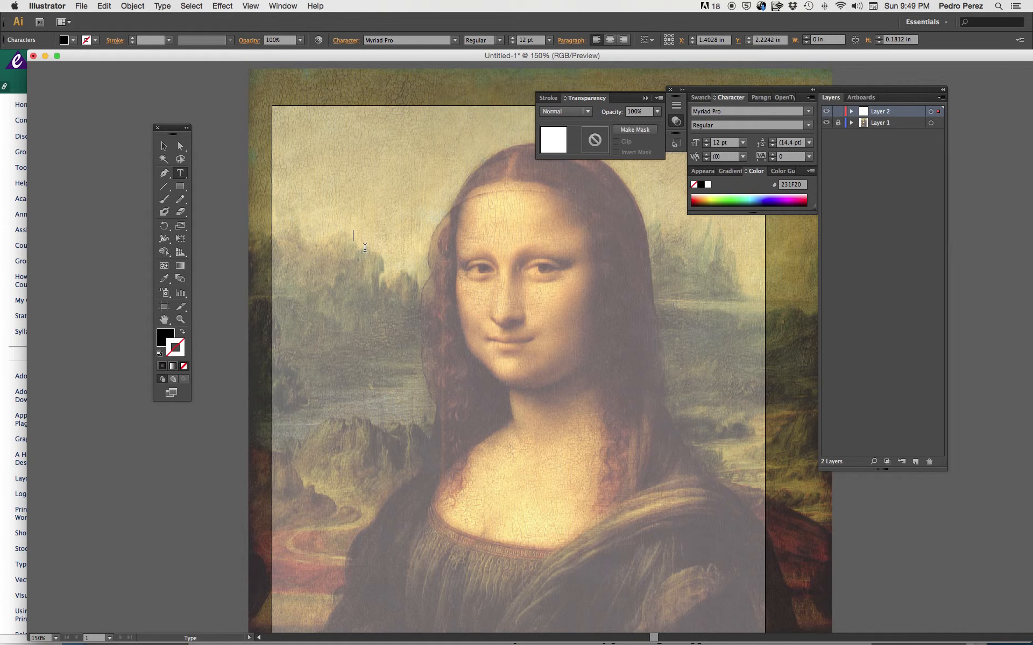
text(D)
click(164, 146)
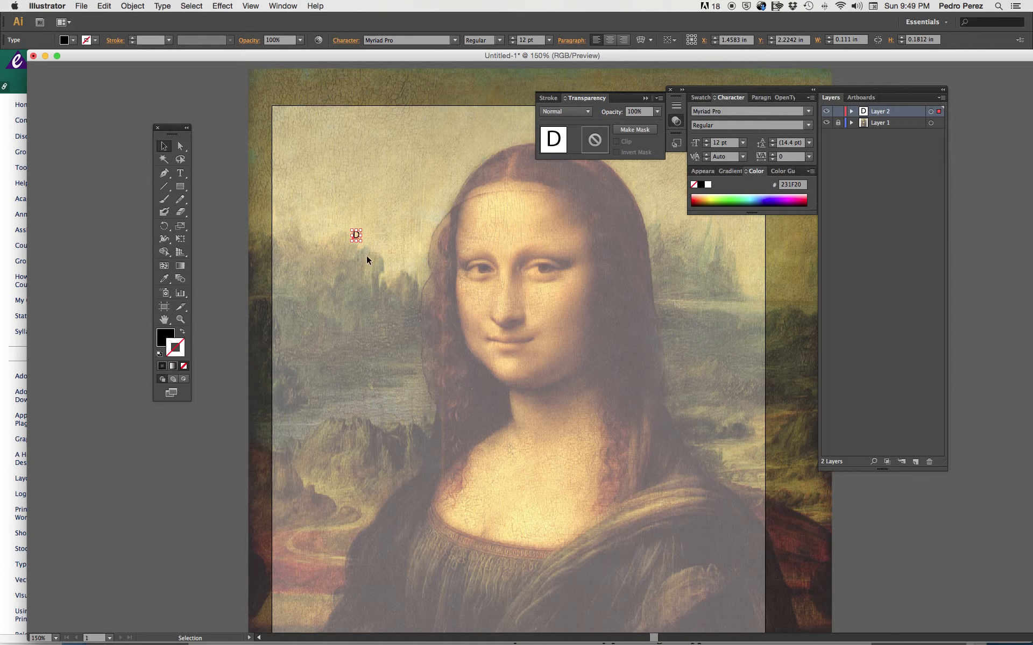
- Move the letter D onto the face near the left-hand eye and scale it up proportionally to about 36.5 pt
click(180, 319)
click(482, 284)
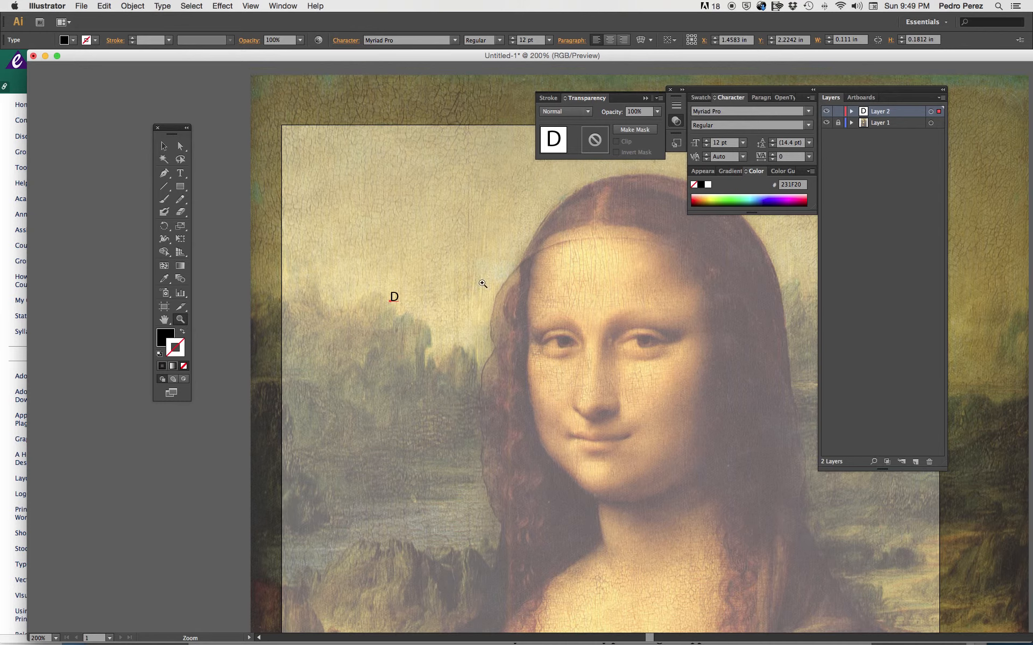
click(575, 352)
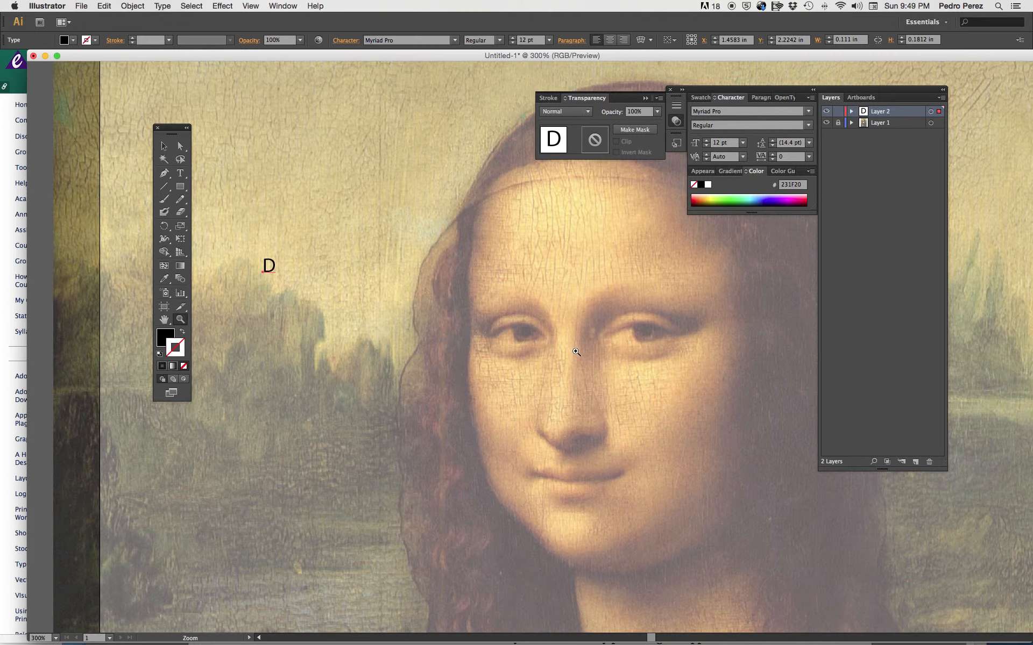
click(164, 146)
drag(269, 266, 504, 302)
click(498, 296)
drag(498, 296, 477, 279)
drag(471, 275, 451, 253)
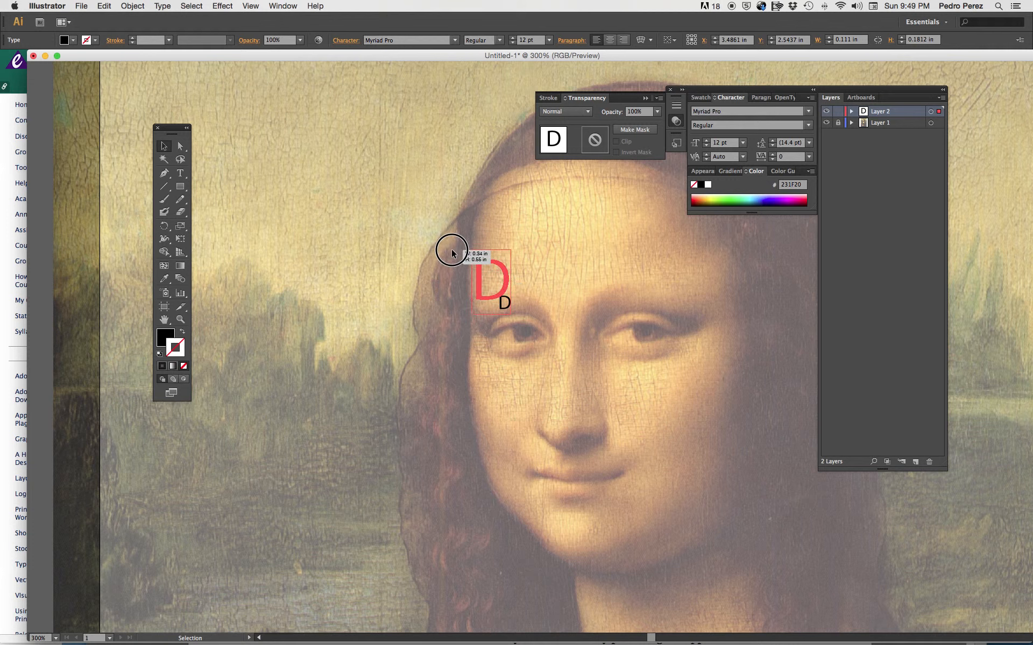
drag(451, 253, 452, 254)
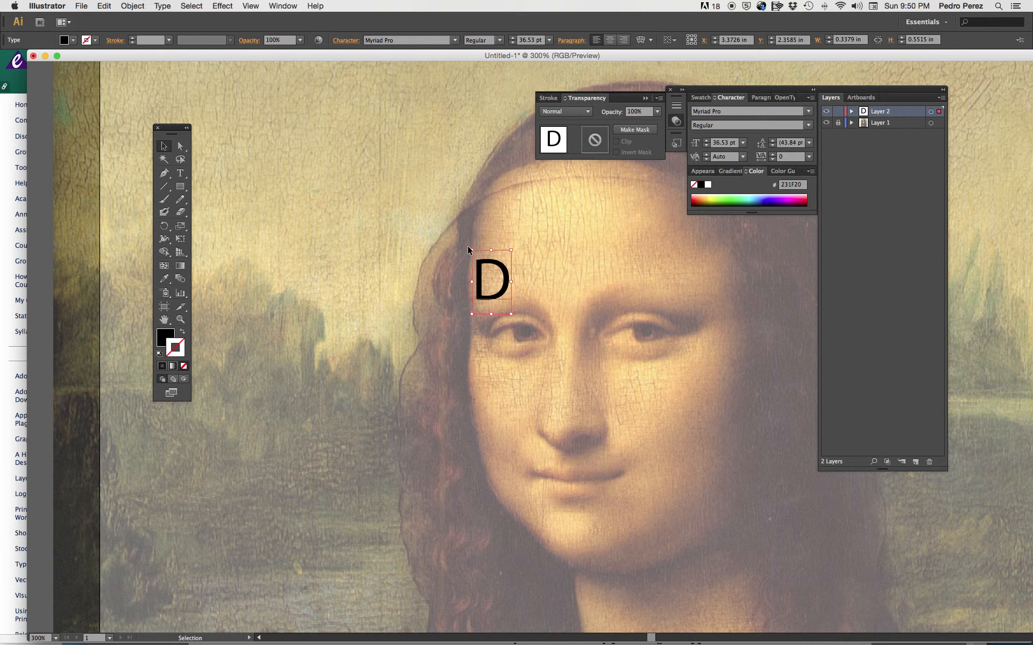
- Rotate the D 90° counterclockwise and place it over the left-hand eye, undoing a trial horizontal stretch of the letter
click(467, 248)
drag(467, 248, 540, 354)
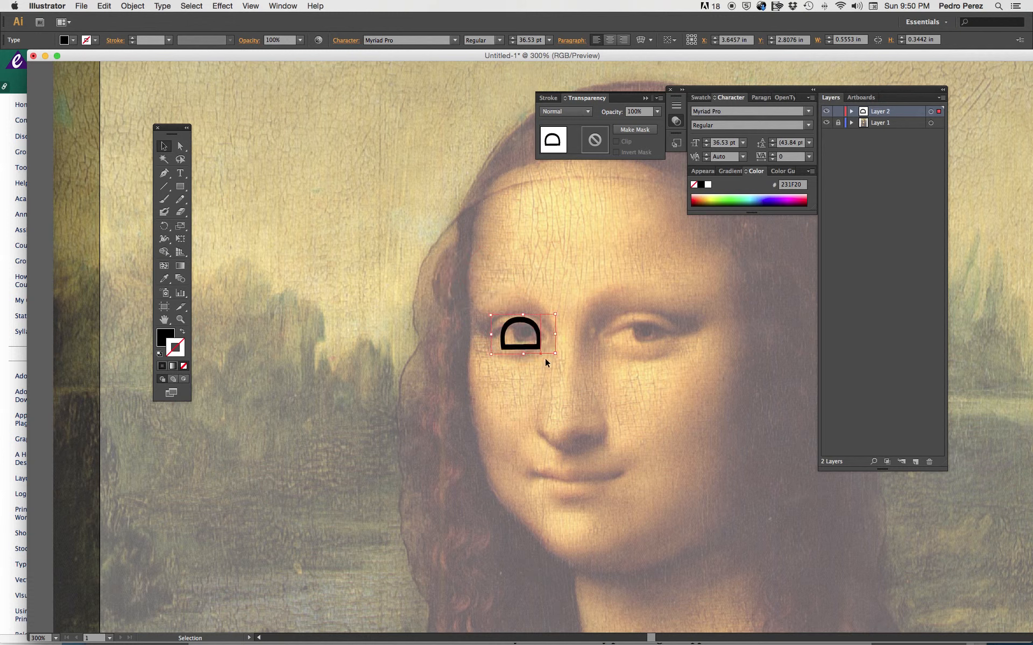
drag(555, 334, 576, 334)
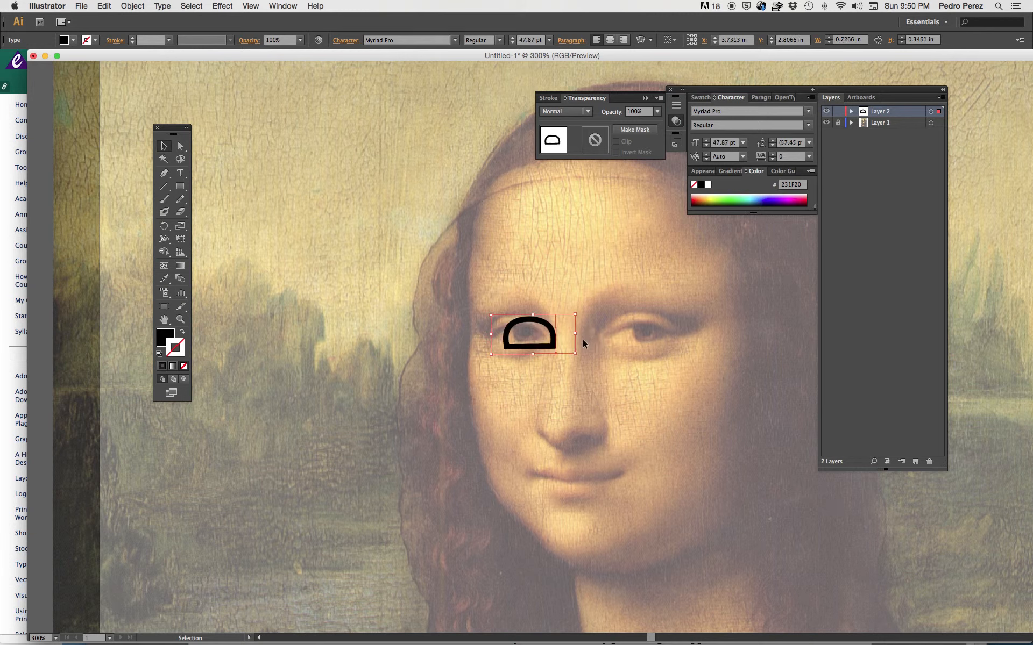
key(super+z)
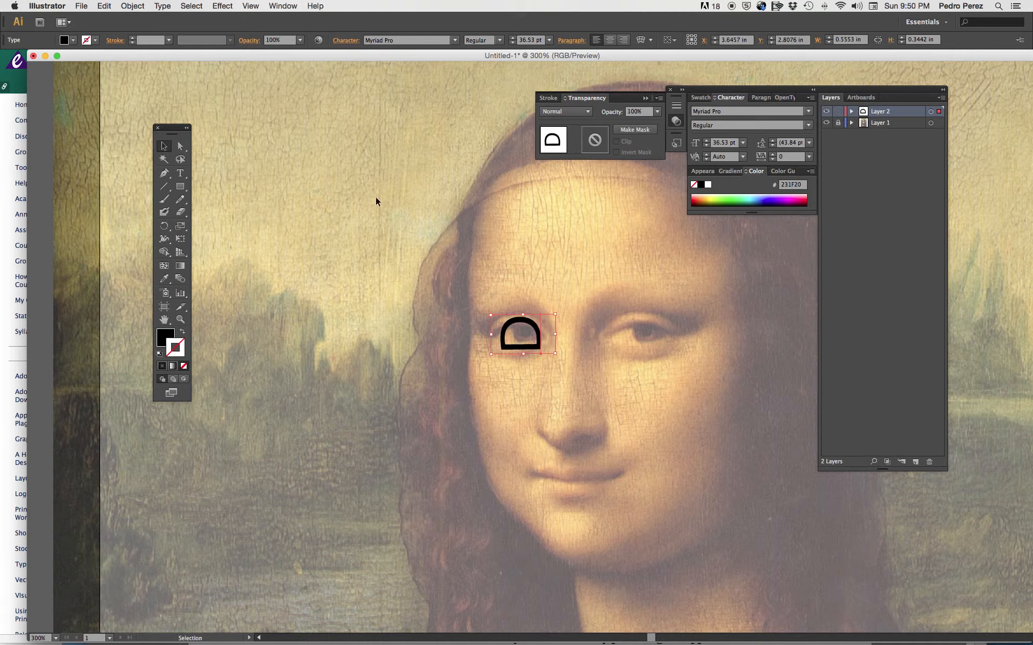
- Switch to Safari and highlight the rule "You cannot distort the letters" in the Project 01 instructions
click(10, 198)
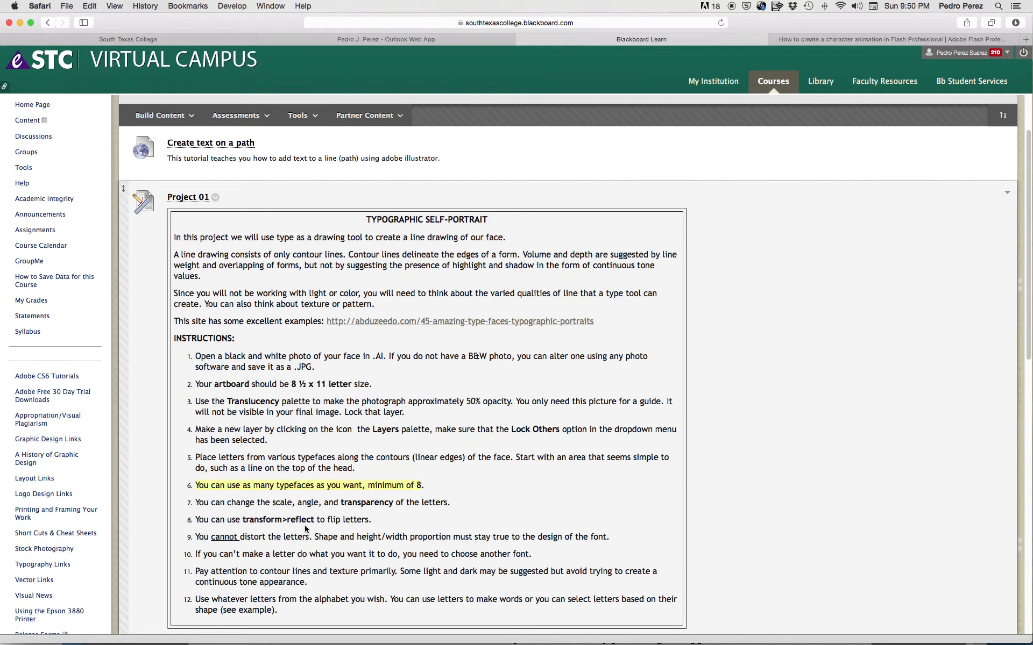
drag(196, 537, 307, 537)
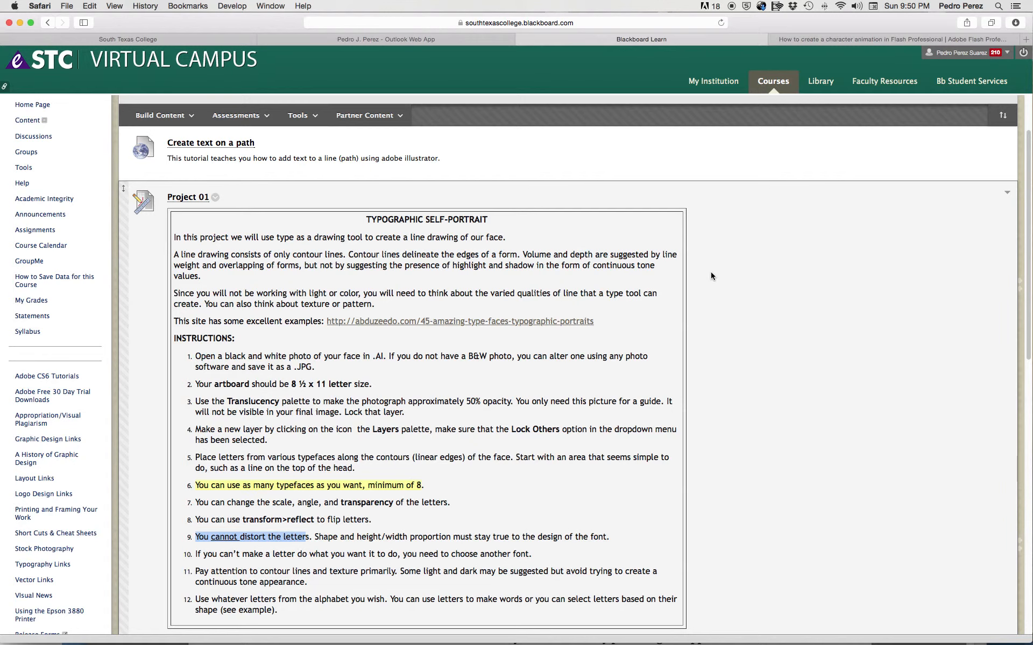
- Switch back to Illustrator and enlarge the rotated D proportionally to about 40 pt over the eye
key(super+Tab)
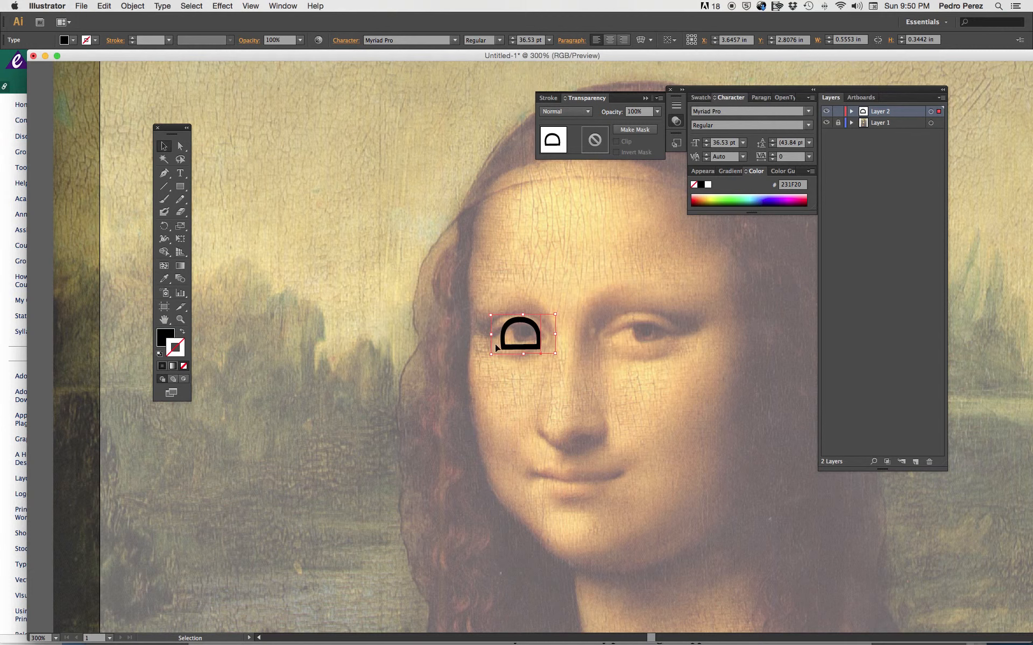
drag(489, 316, 485, 311)
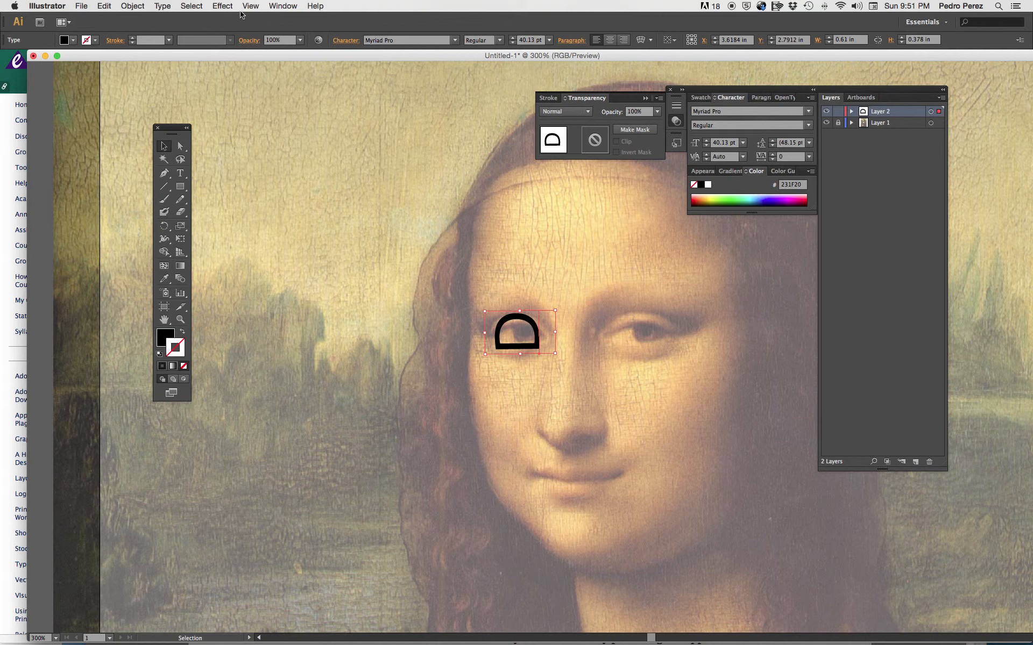
- Try the rotated D over the eye in the fonts Party LET Plain:1.0 and Perpetua Regular
click(281, 6)
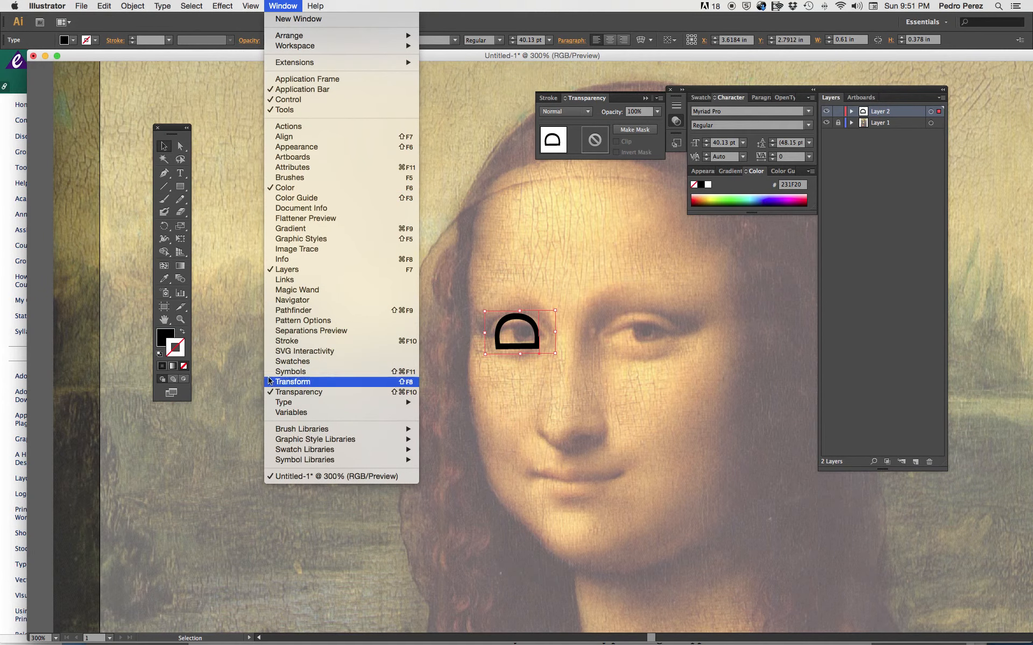
mouse_move(277, 403)
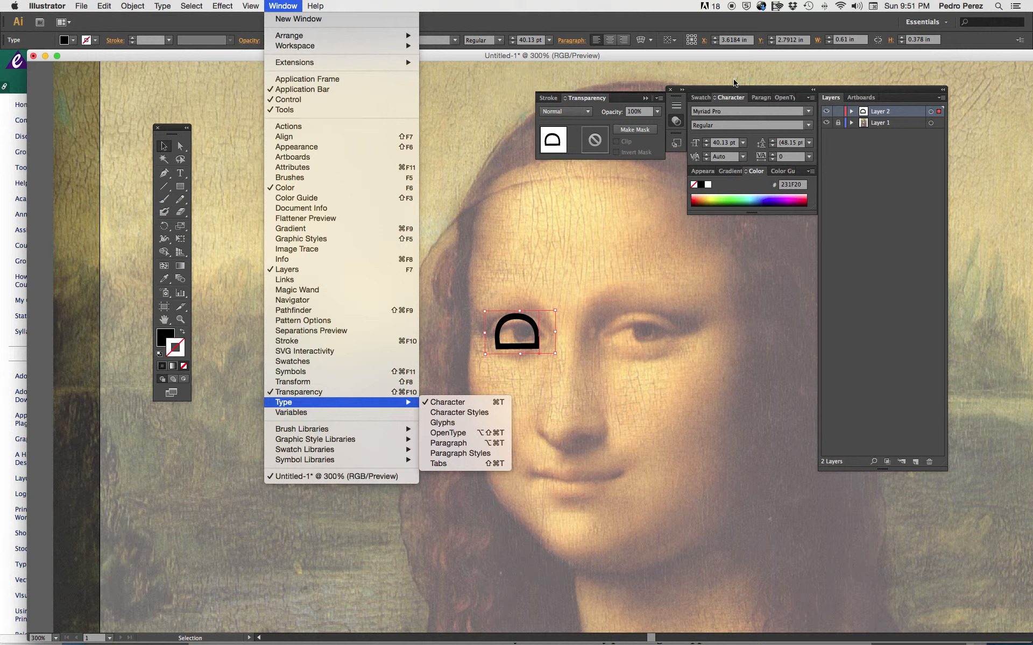
click(778, 89)
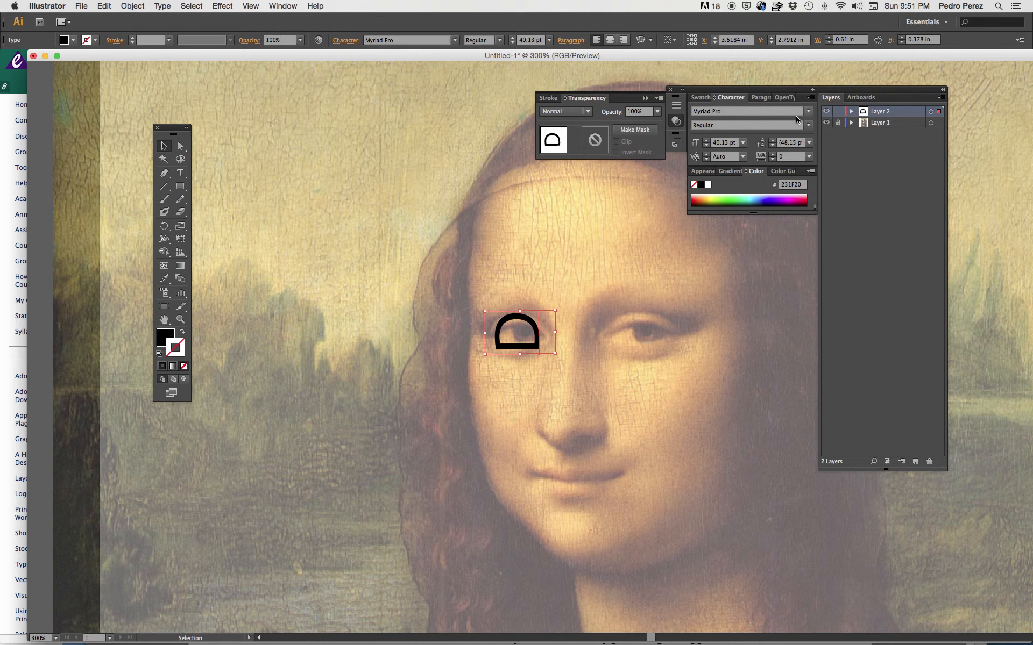
click(808, 112)
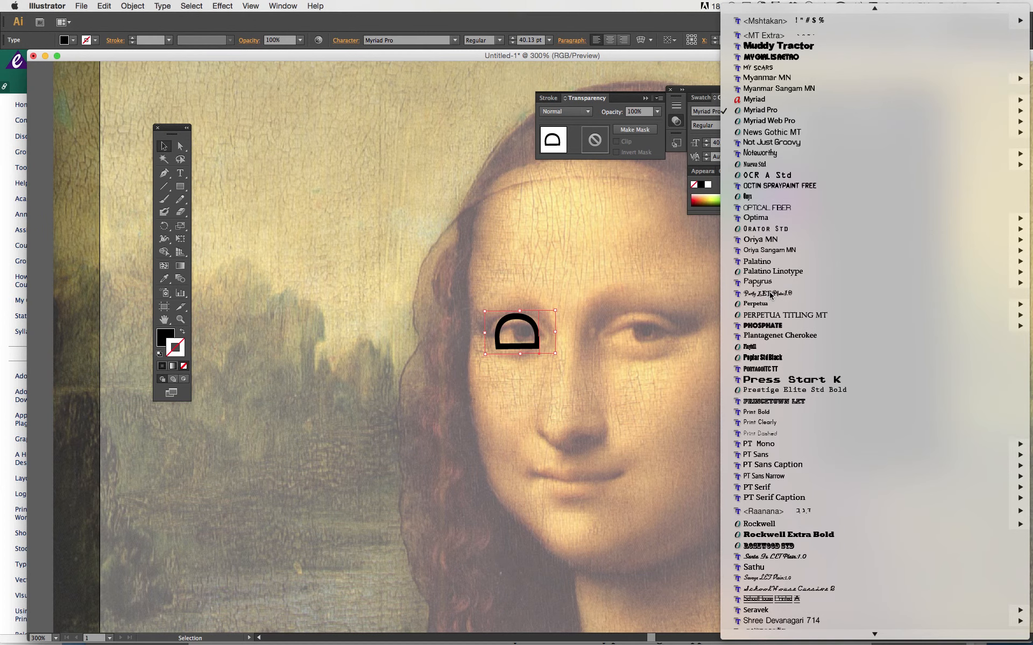
key(Escape)
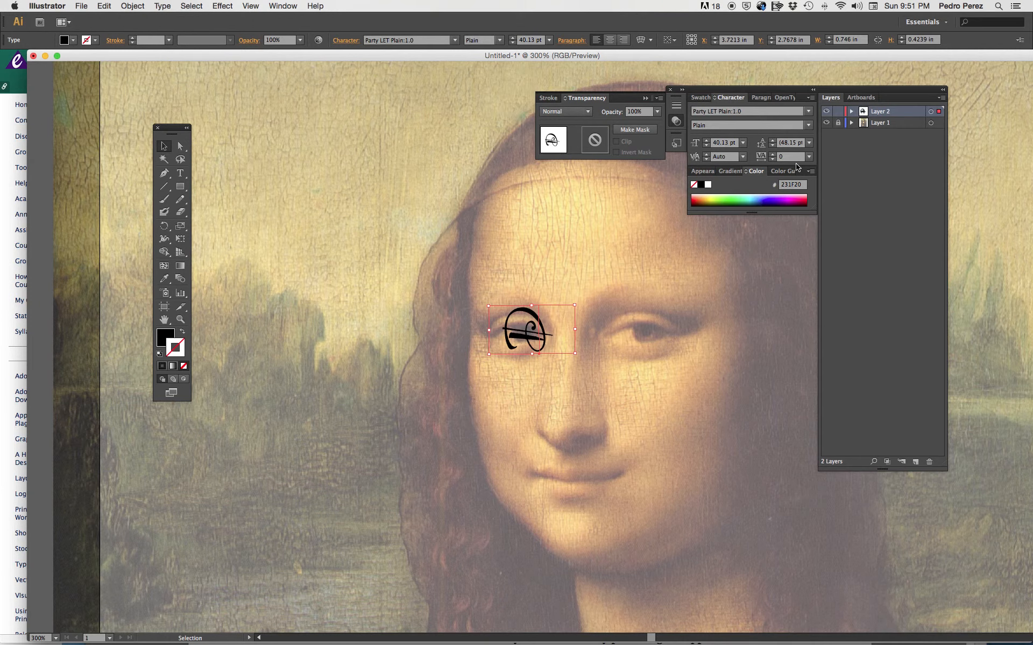
click(808, 111)
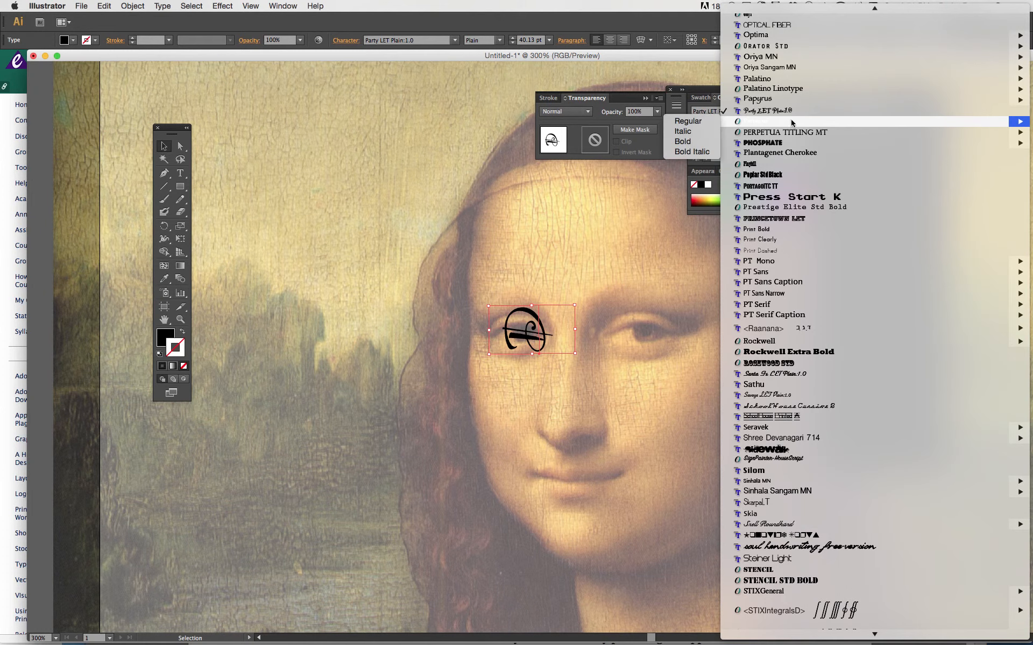
click(700, 122)
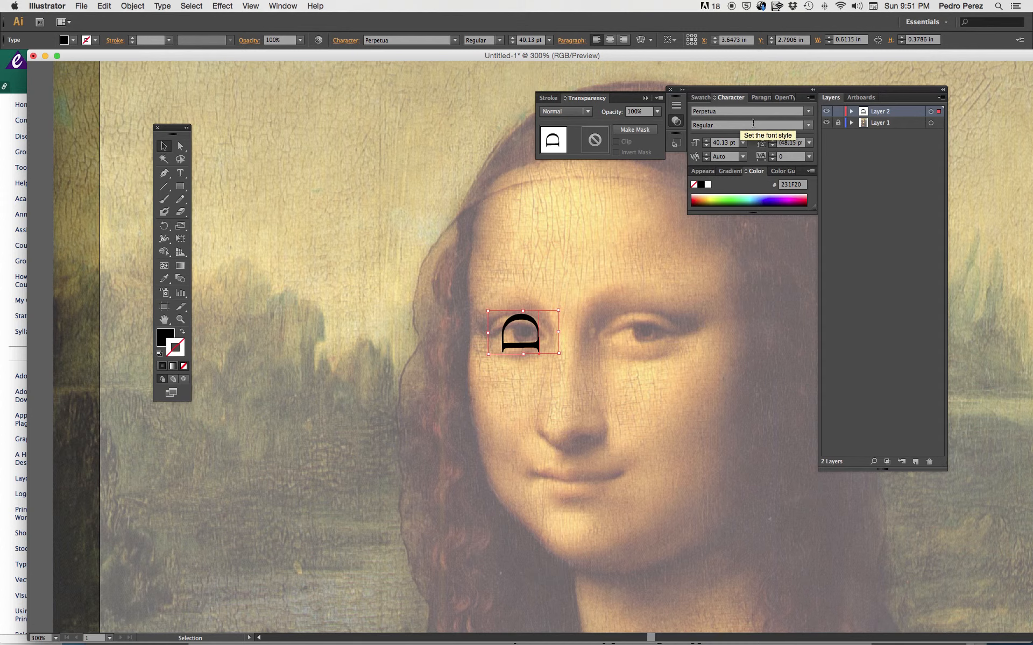
- Try the rotated D over the eye in the font Steiner Light
click(809, 112)
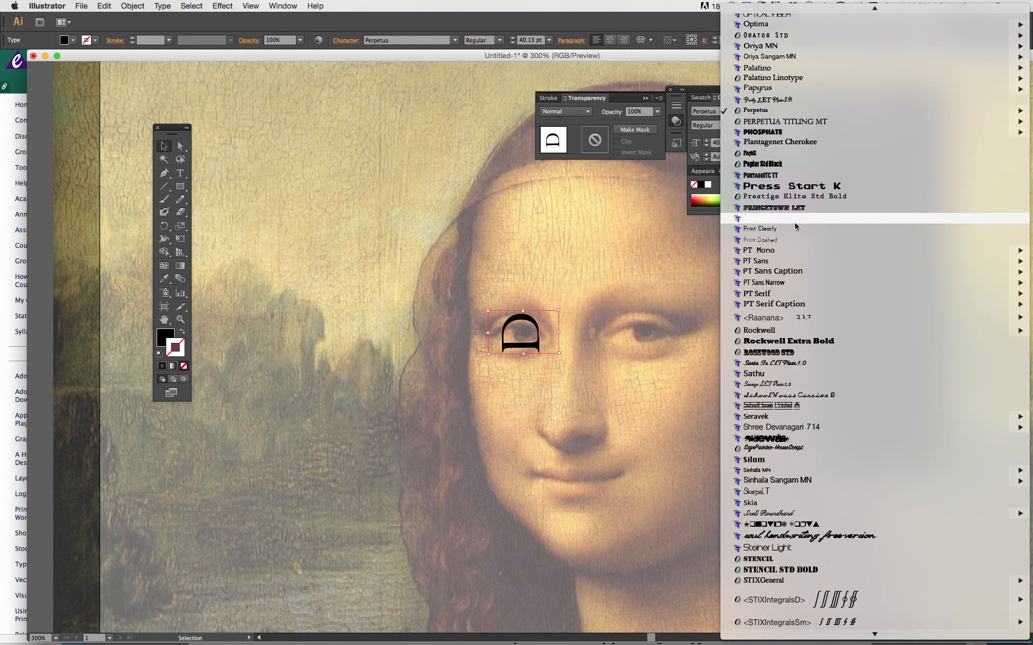
scroll(785, 309, down, 1)
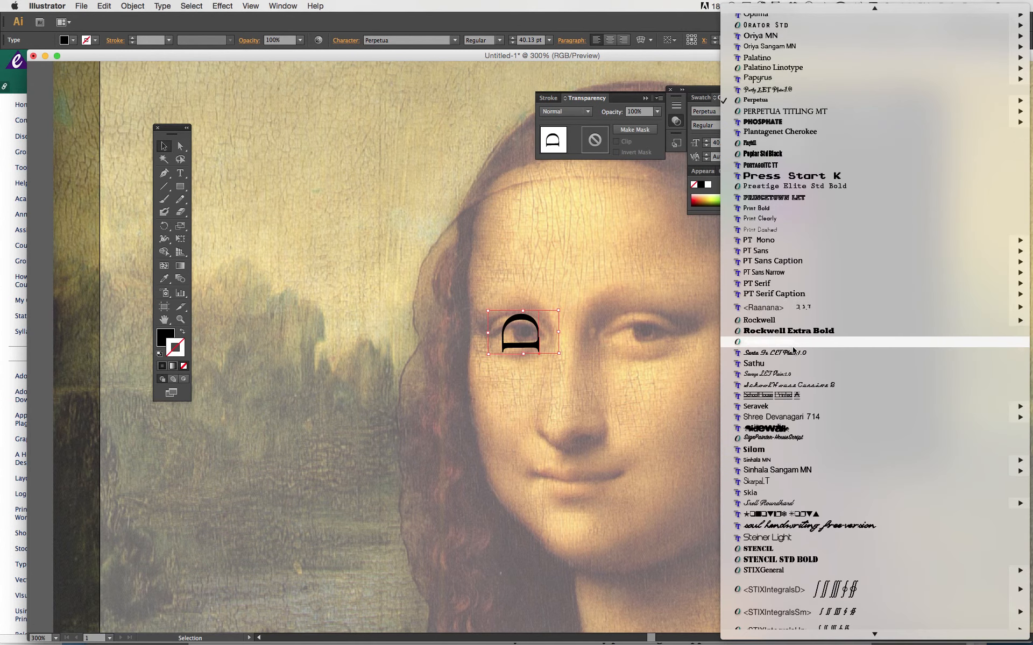
scroll(789, 380, down, 3)
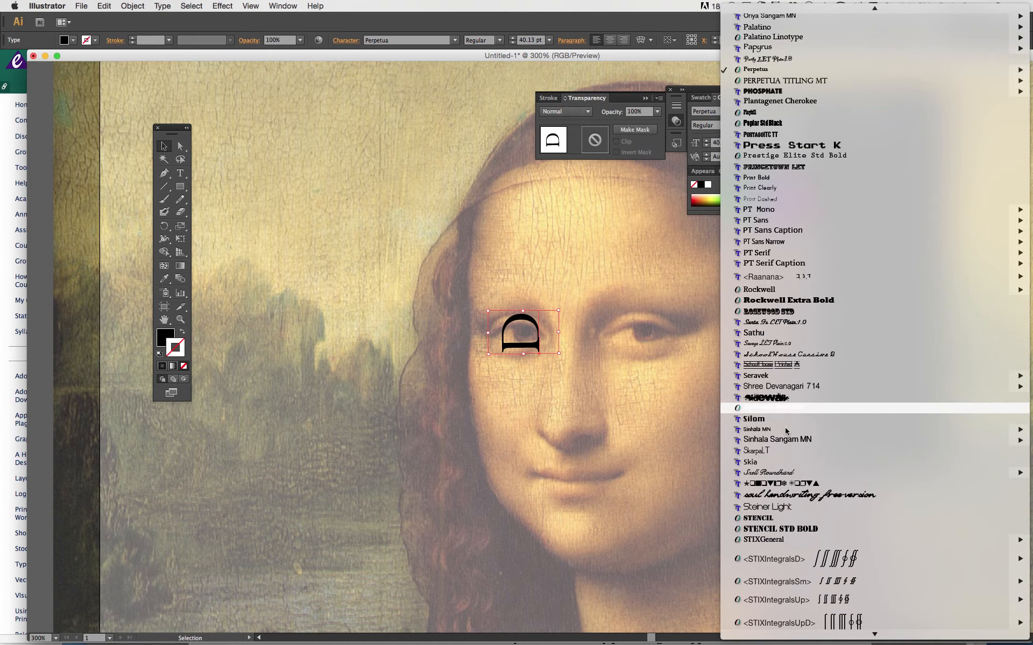
scroll(785, 433, down, 6)
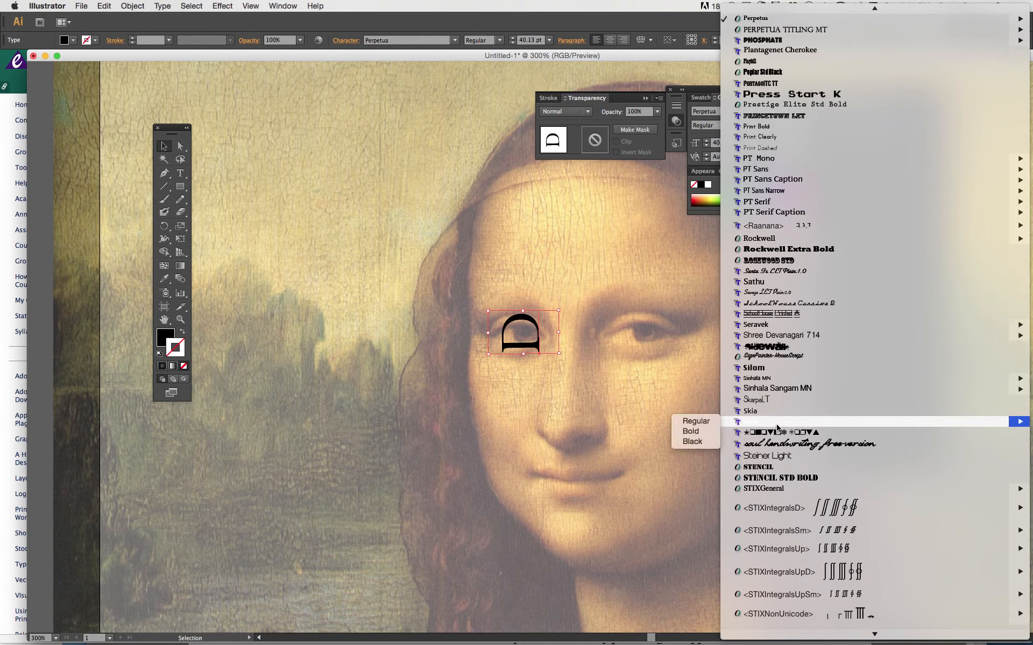
click(776, 439)
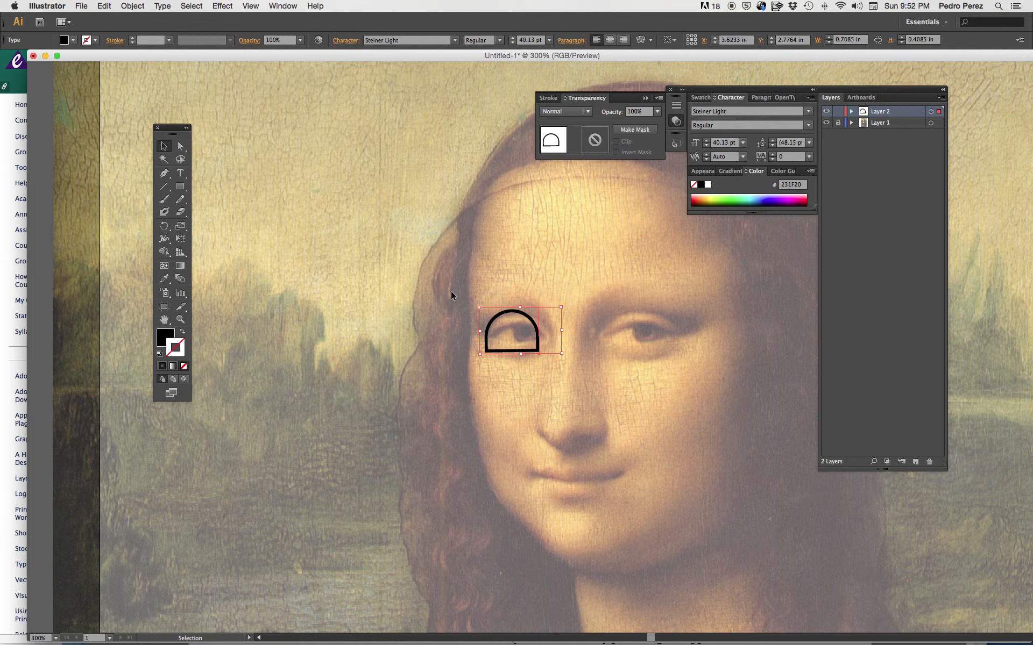
- Set the font of the D over the eye to Synchro LET and deselect the letter
click(809, 111)
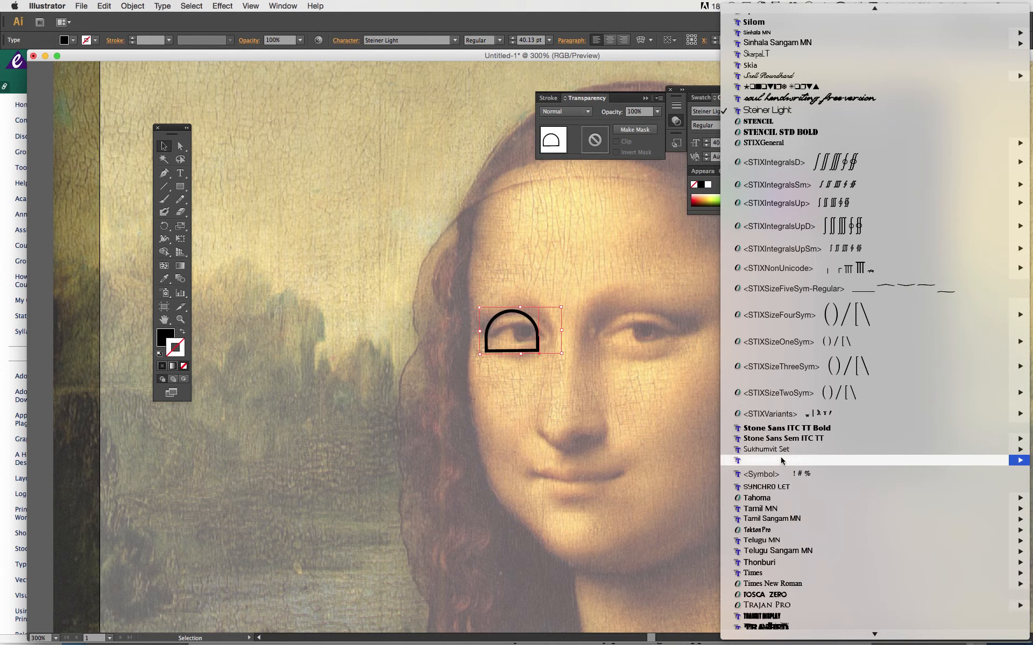
click(768, 489)
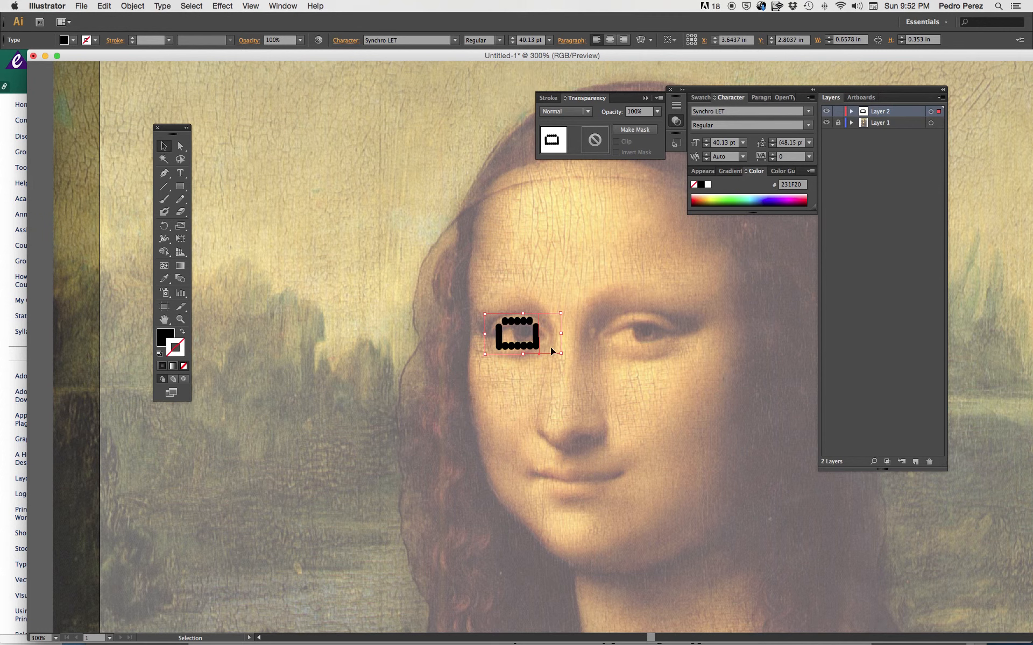
scroll(644, 333, down, 1)
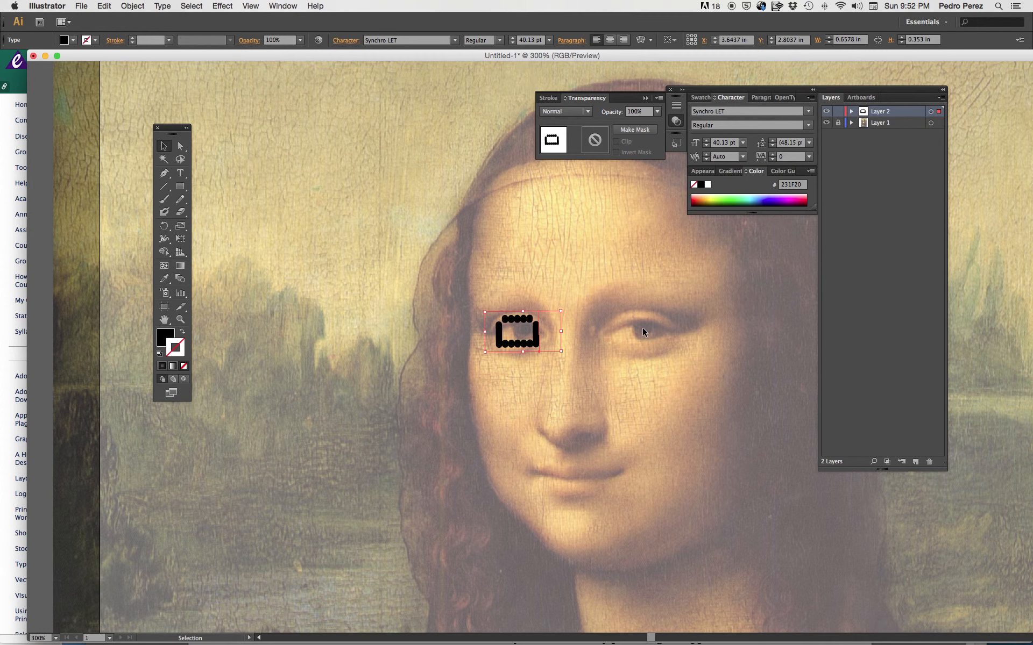
click(650, 390)
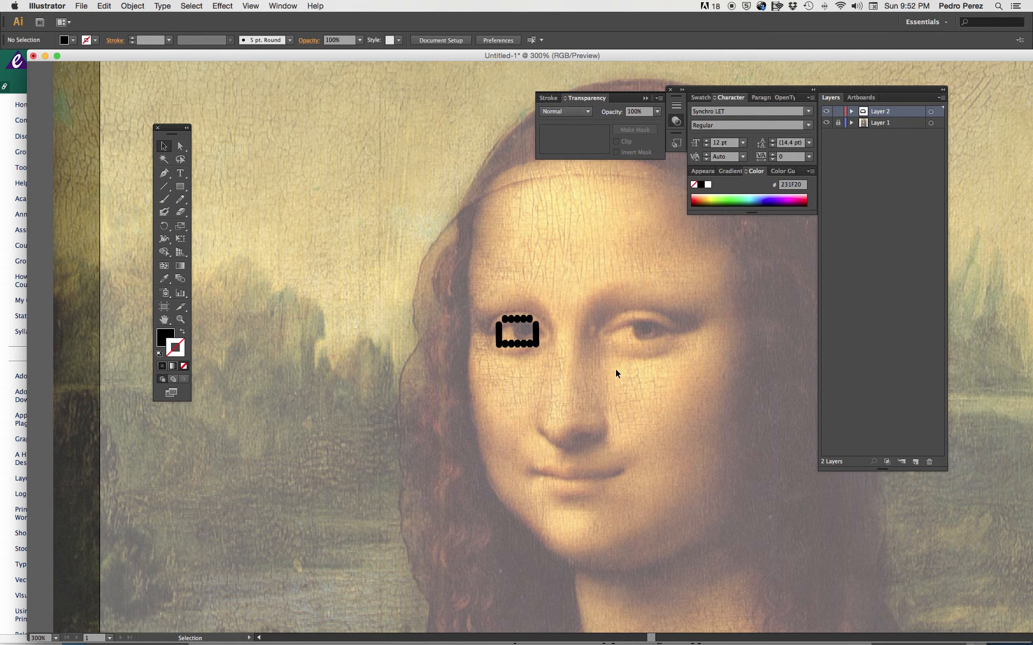
- Hide and show the portrait guide on Layer 1 twice to check the letter on its own
click(827, 123)
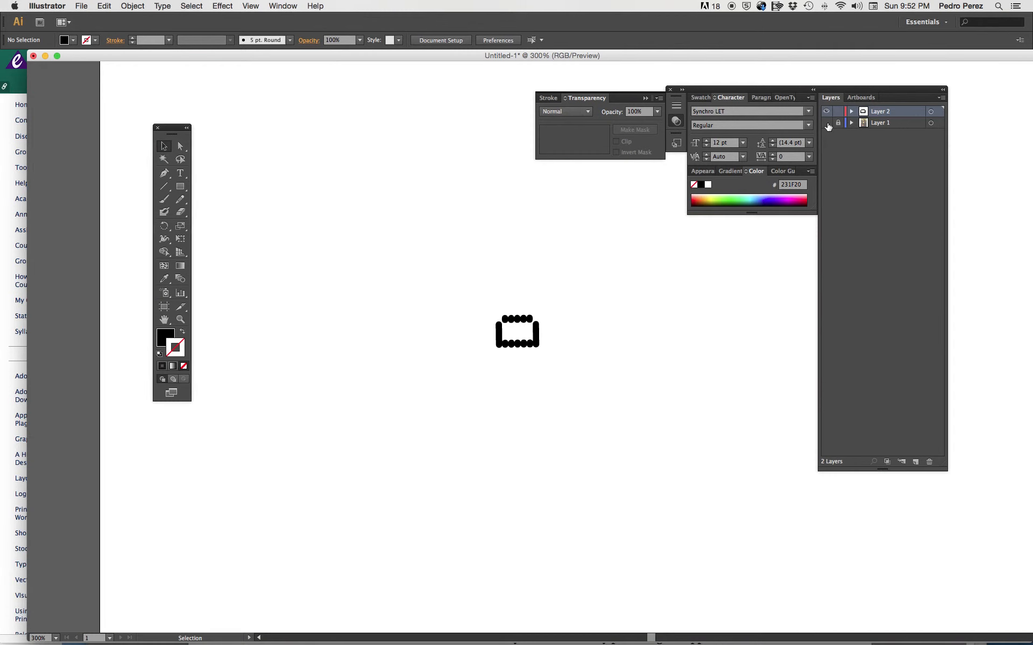
click(826, 123)
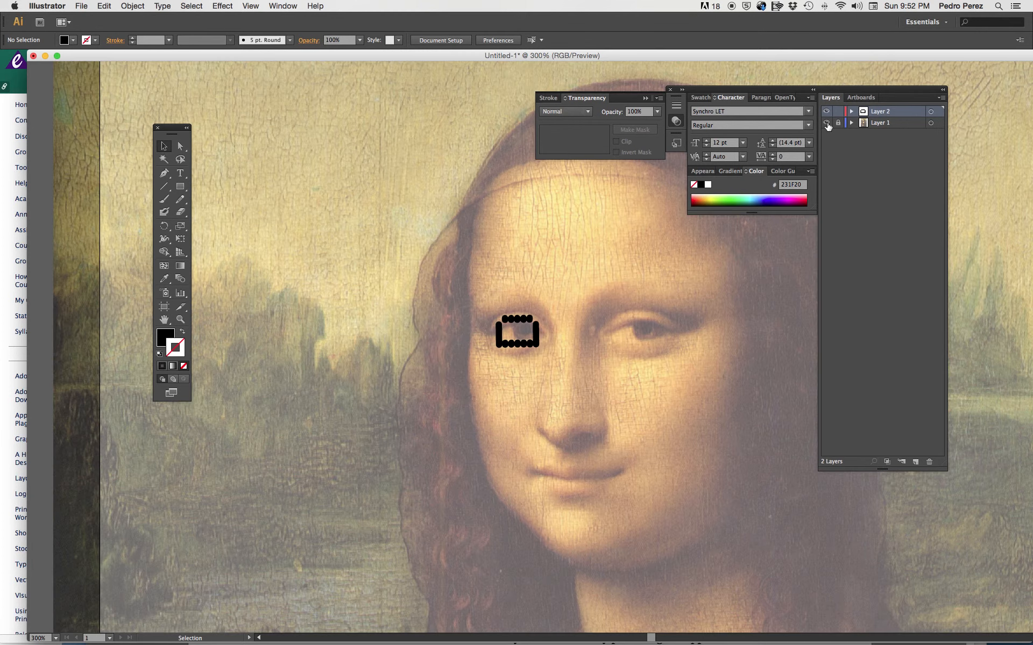
click(827, 123)
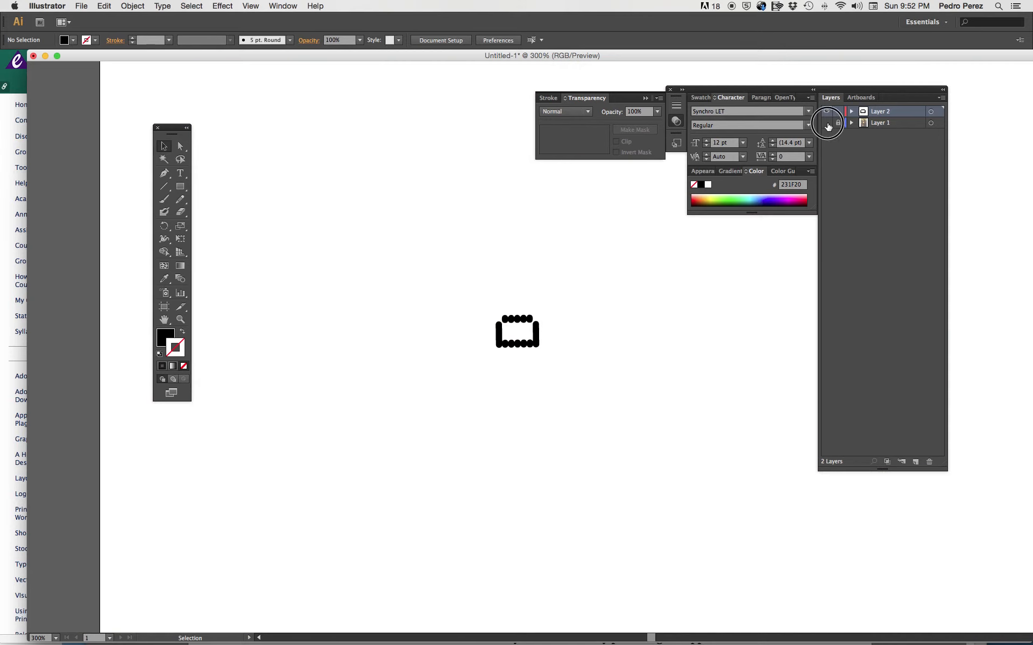
click(827, 123)
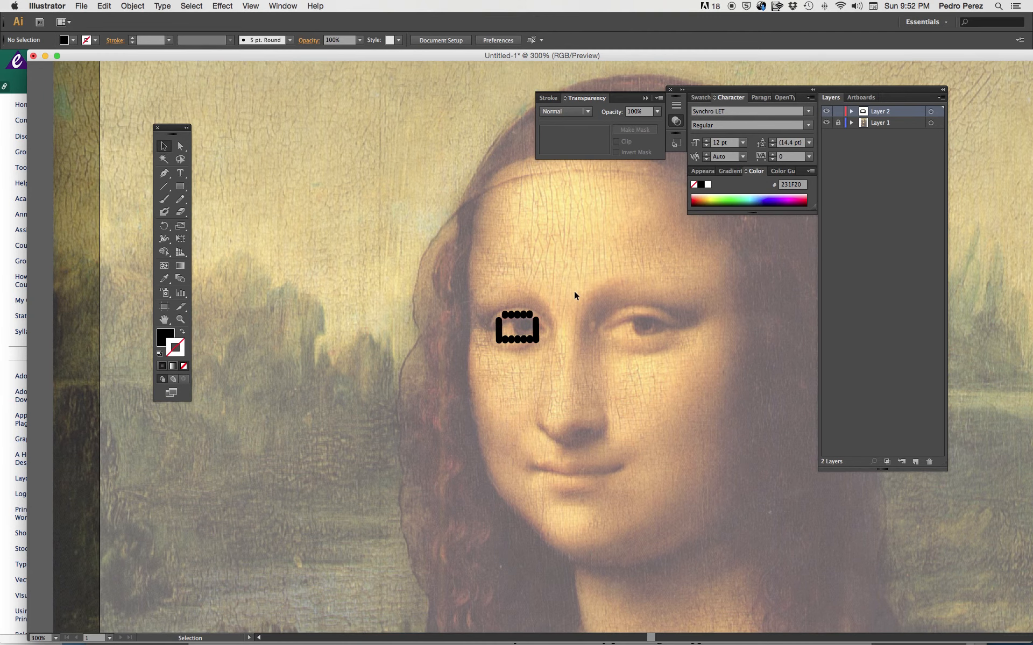
- Set up the Pen tool with no fill and a black stroke
scroll(569, 315, down, 1)
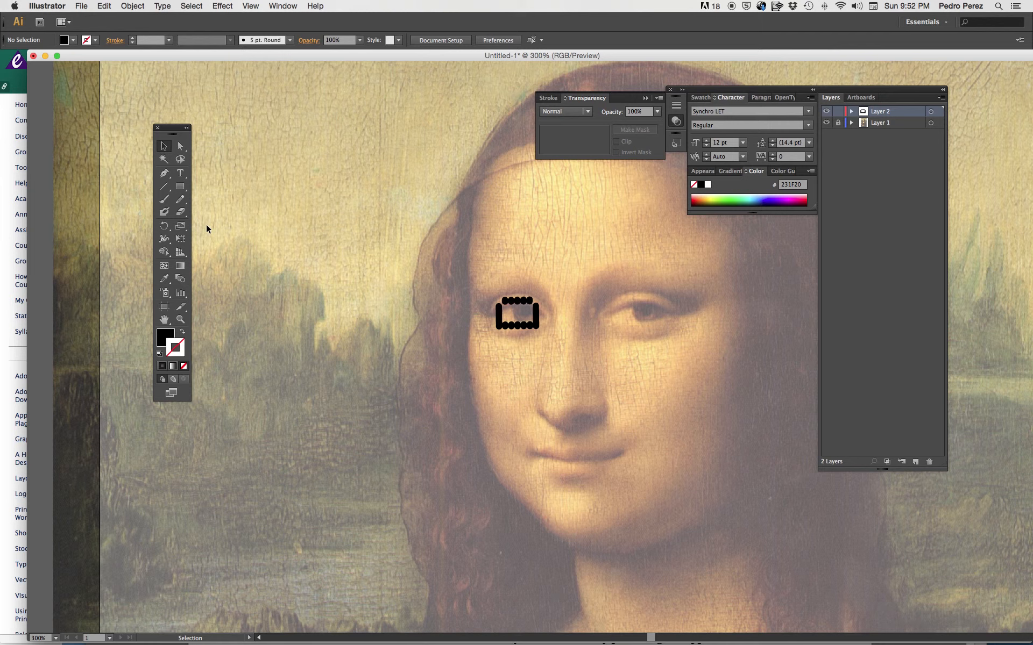
scroll(206, 229, down, 1)
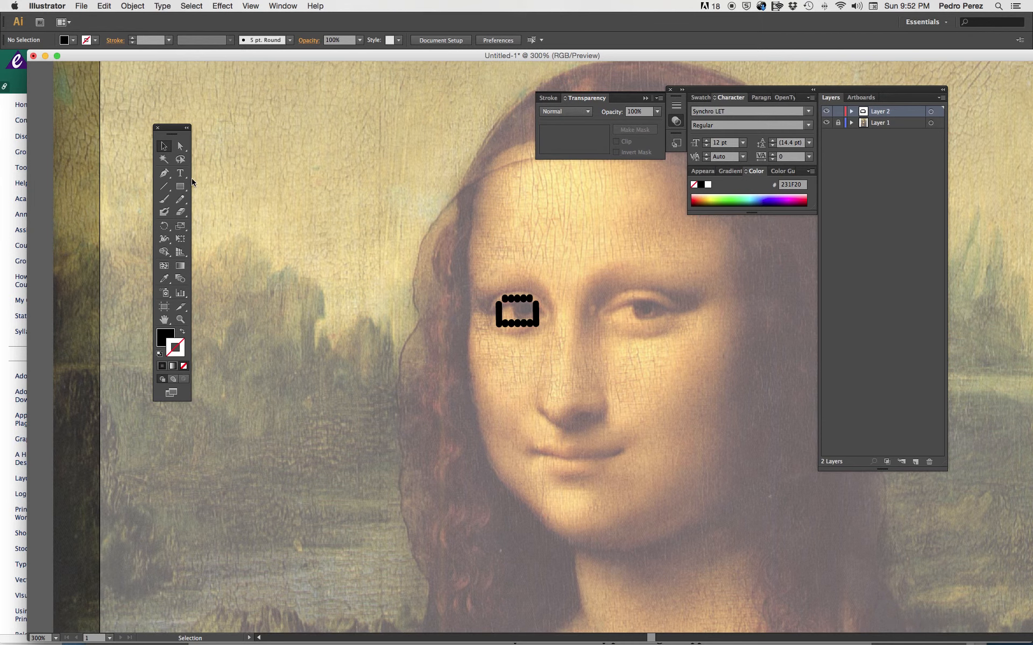
click(164, 173)
click(174, 343)
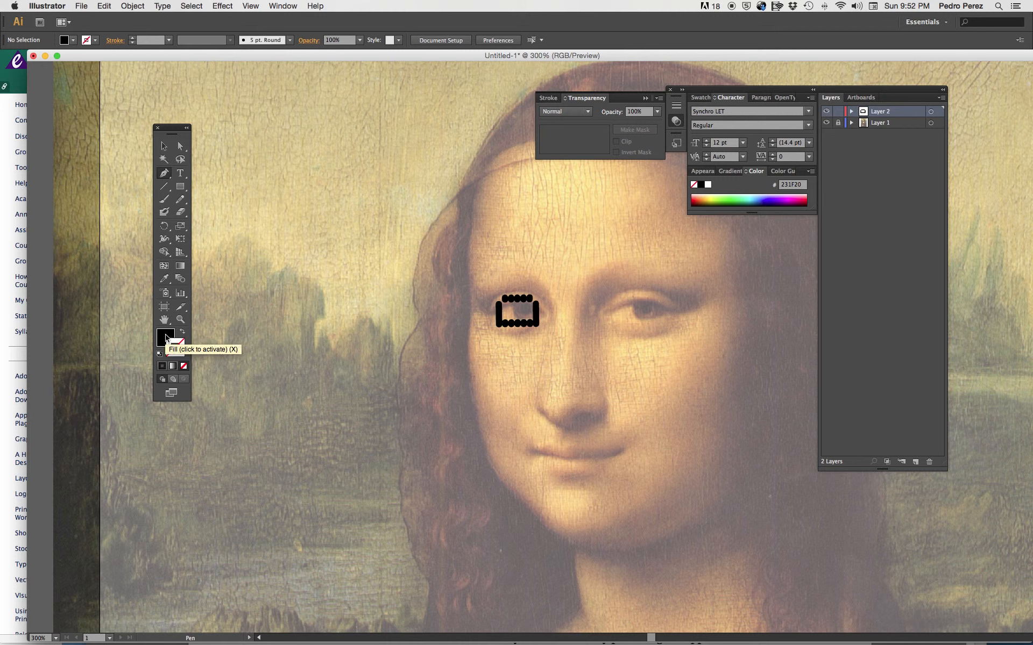
click(165, 338)
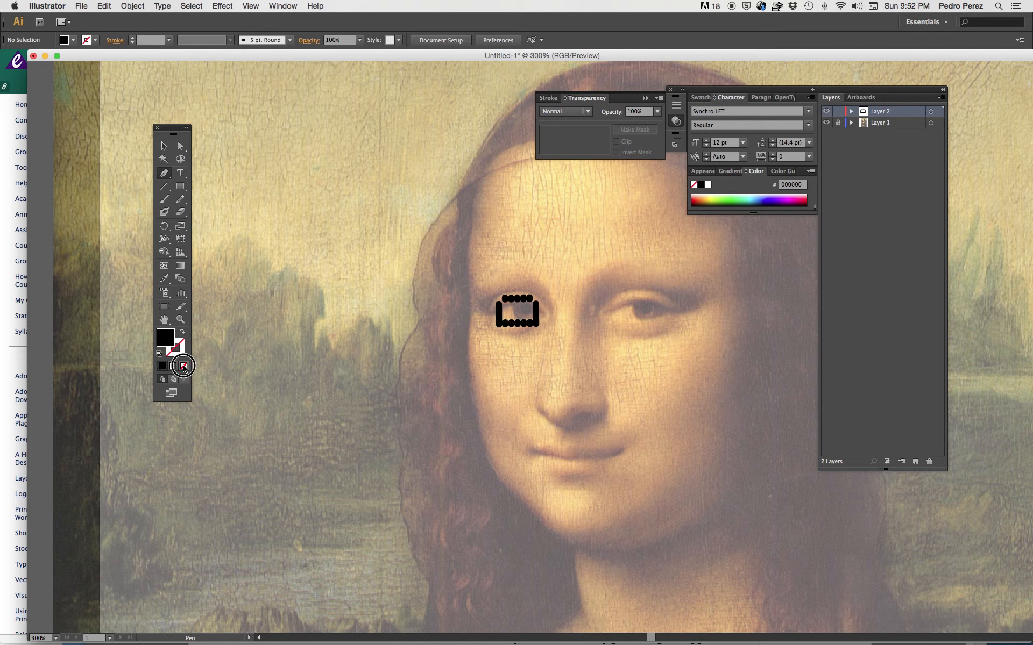
click(184, 366)
click(173, 357)
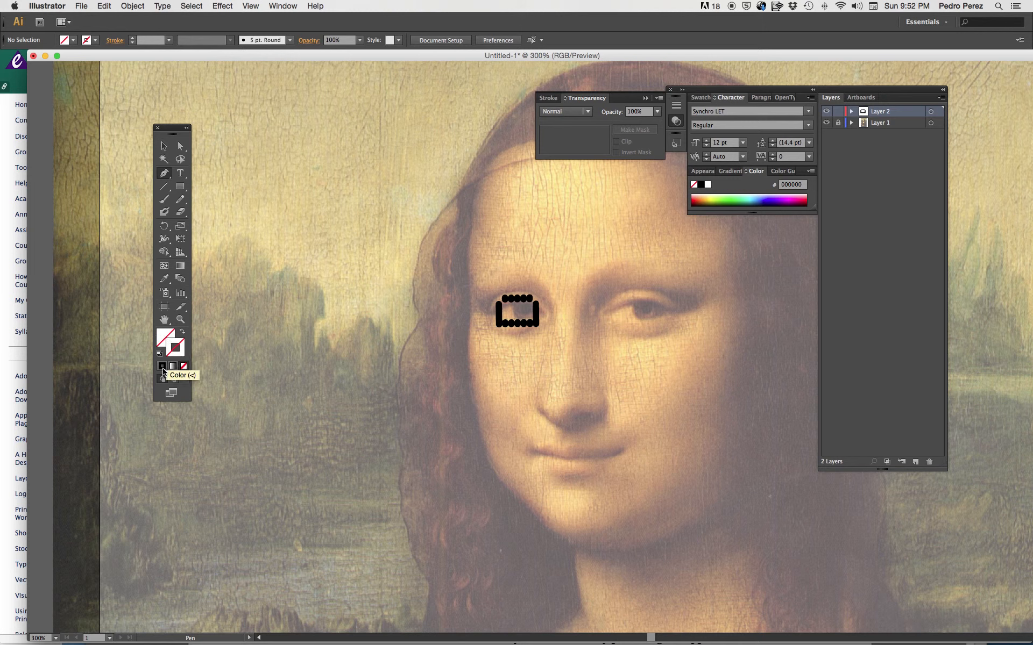
click(162, 367)
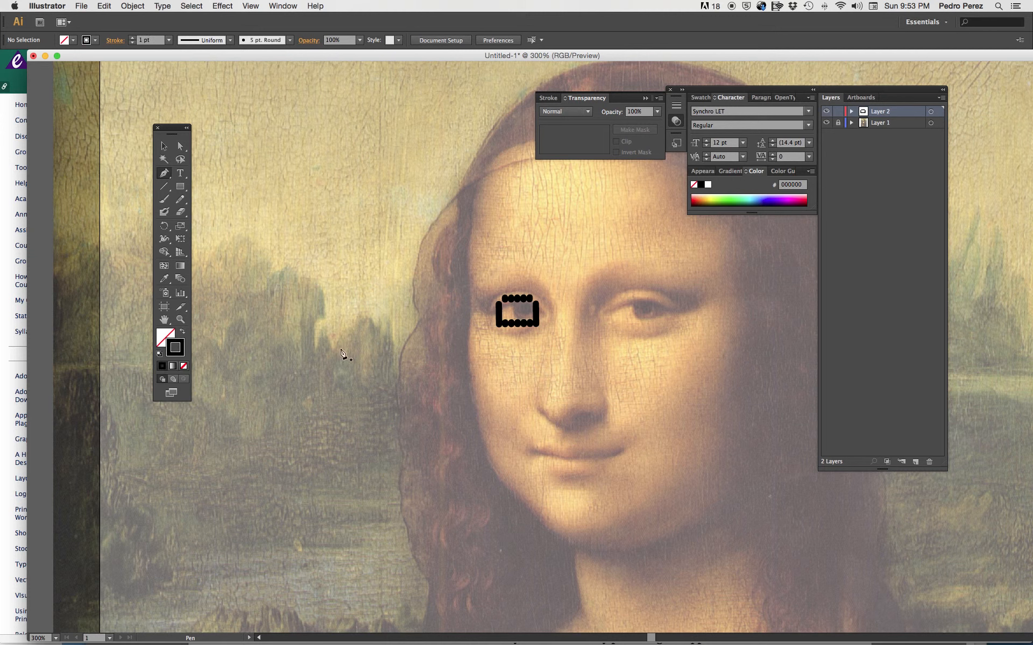
- Draw an open path along the face outline from the left-hand temple down the cheek and around under the chin
click(468, 272)
drag(468, 359, 470, 373)
drag(479, 430, 480, 441)
drag(521, 506, 530, 514)
click(566, 540)
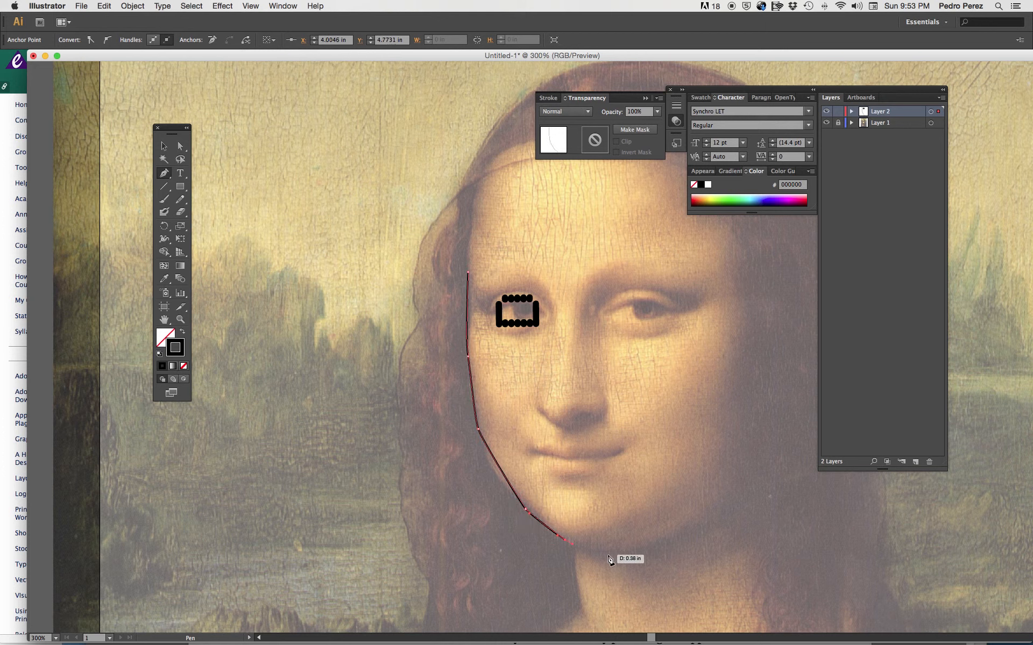
click(614, 551)
click(653, 547)
click(690, 535)
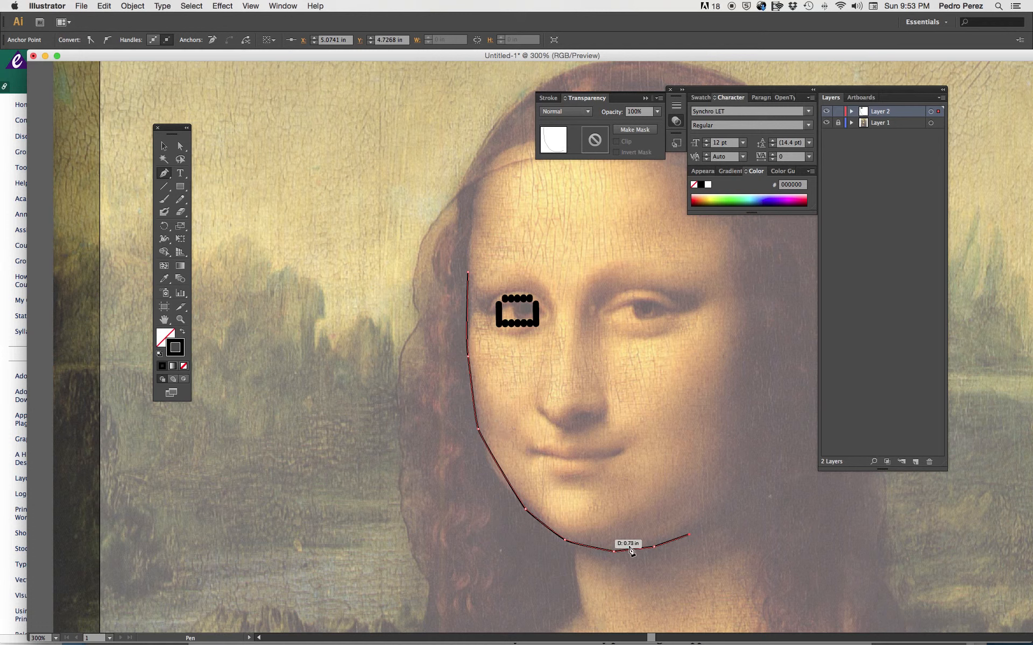
- Add type on the jawline path reading "THE MONA LISA WAS PAINTED IN FLORENCE", undoing a trial black fill of the path first
drag(181, 174, 237, 205)
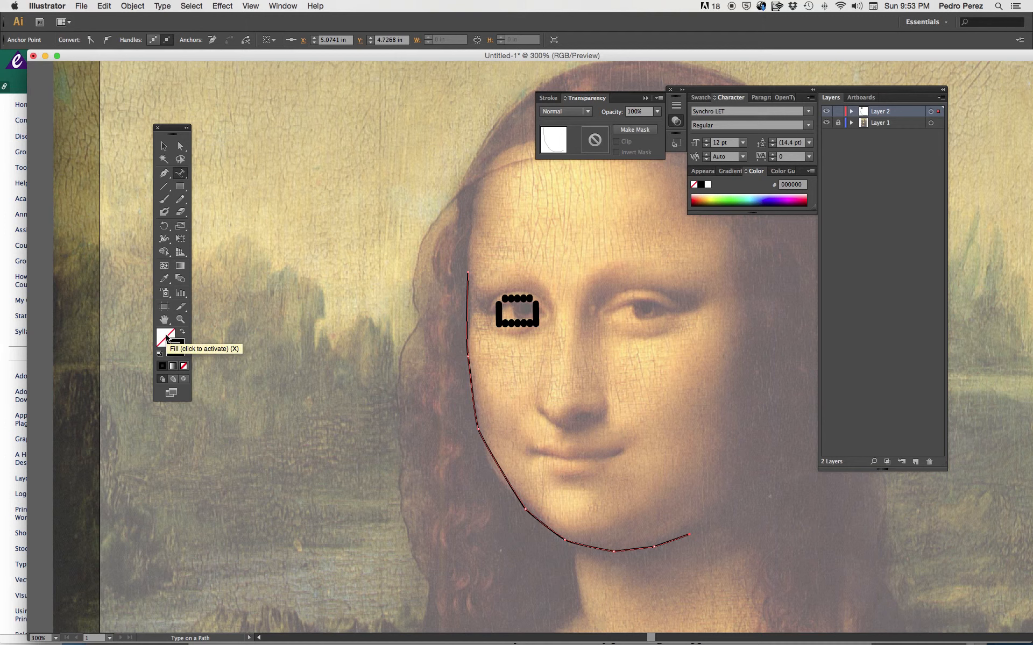
click(162, 367)
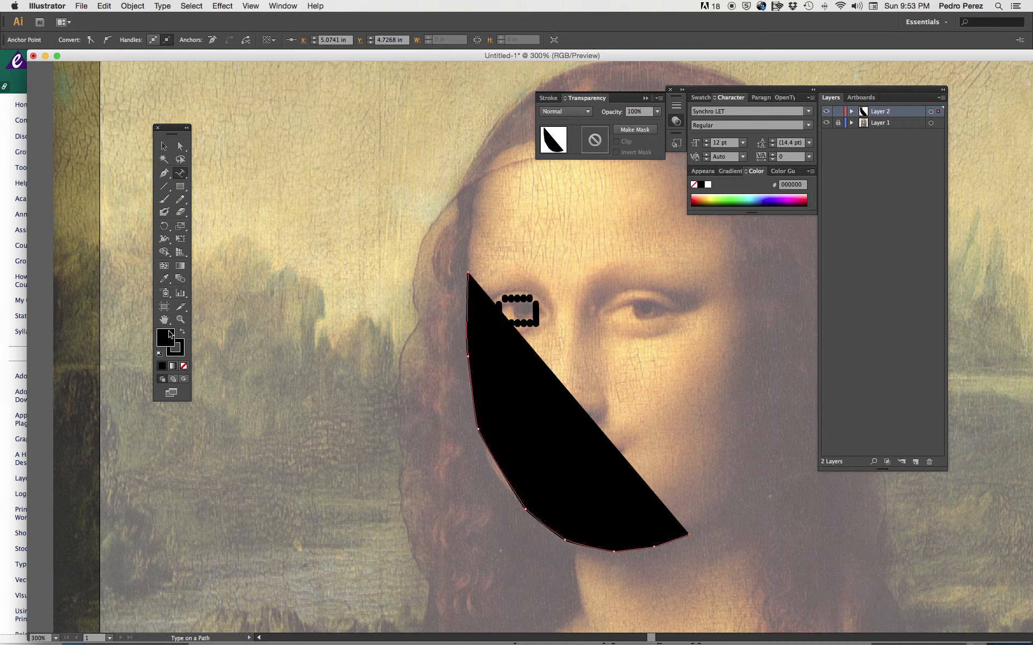
key(super+z)
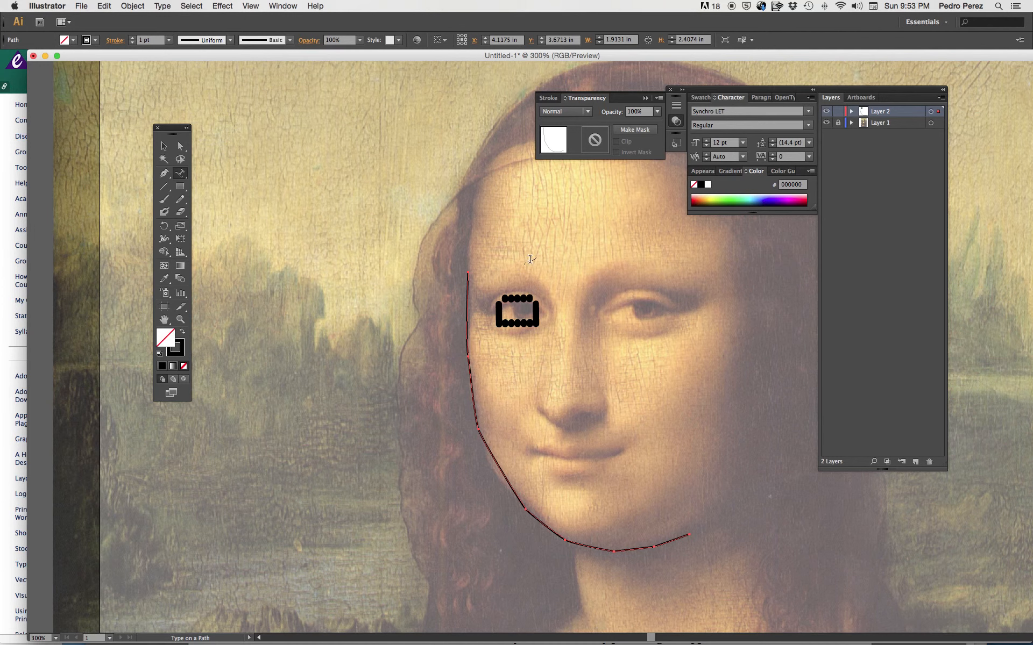
click(468, 284)
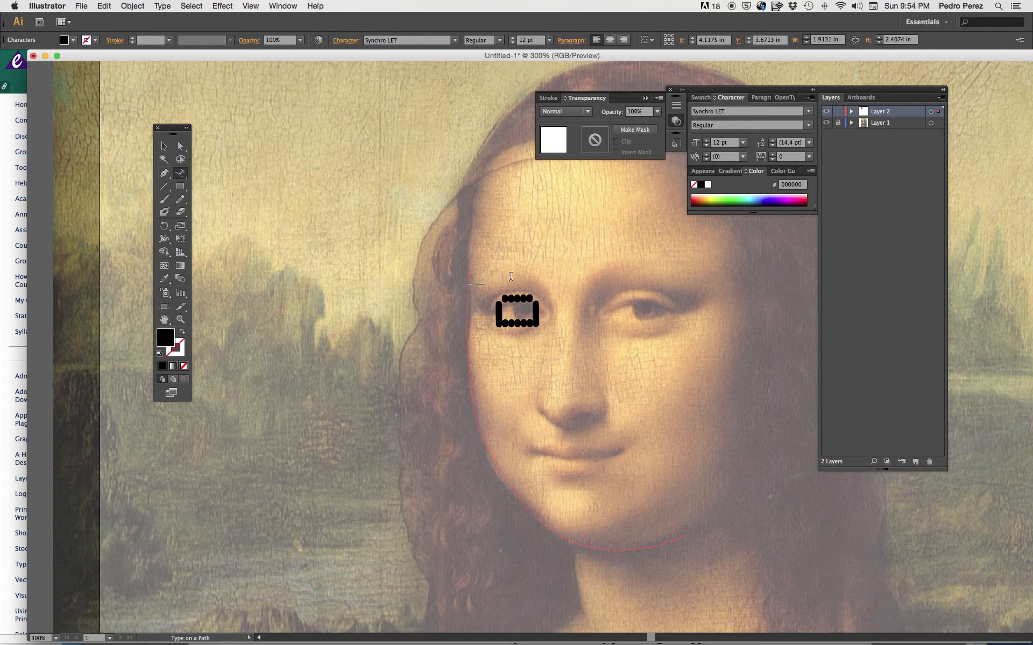
text(THE MONA)
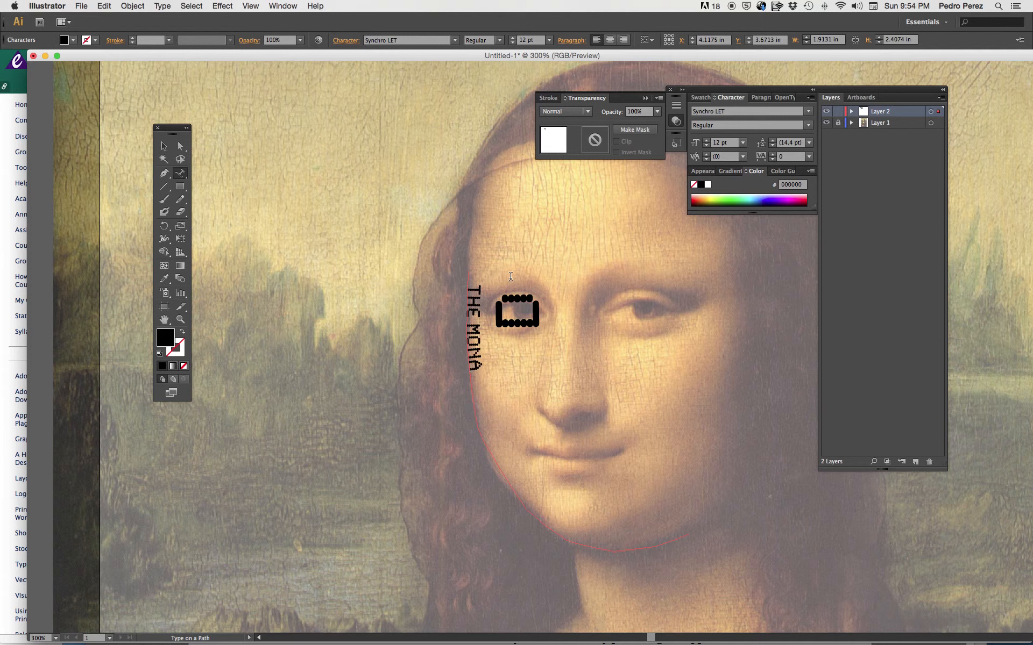
text( LISA WAS PAINTE)
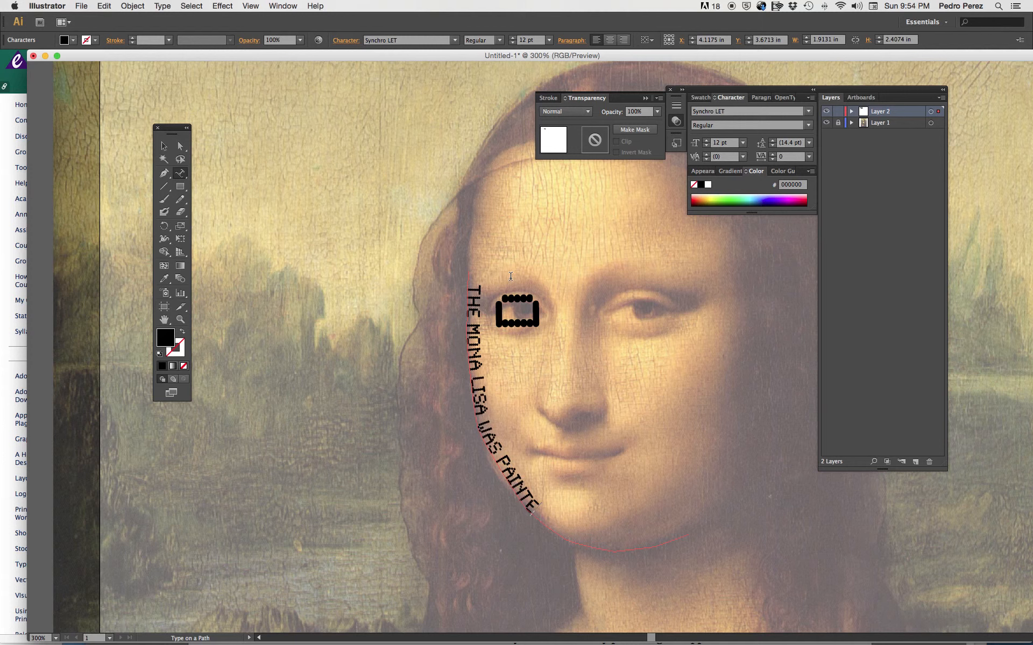
text(D IN FLORENCE)
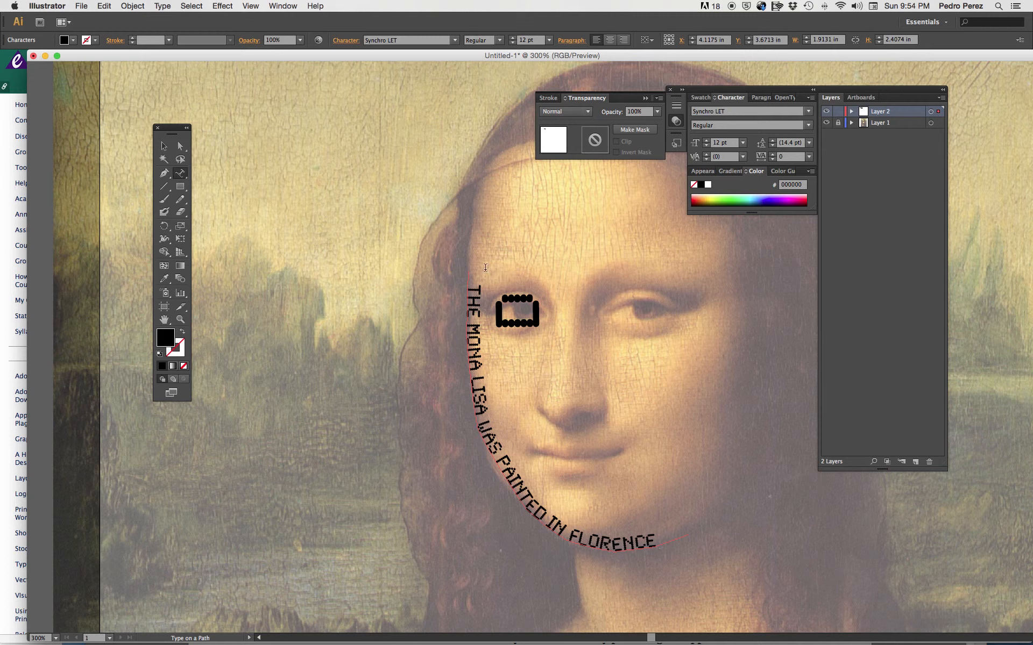
- Set the jawline path text in Xtreem Thin Demo at 8 pt and check it with the portrait guide hidden
drag(658, 543, 491, 272)
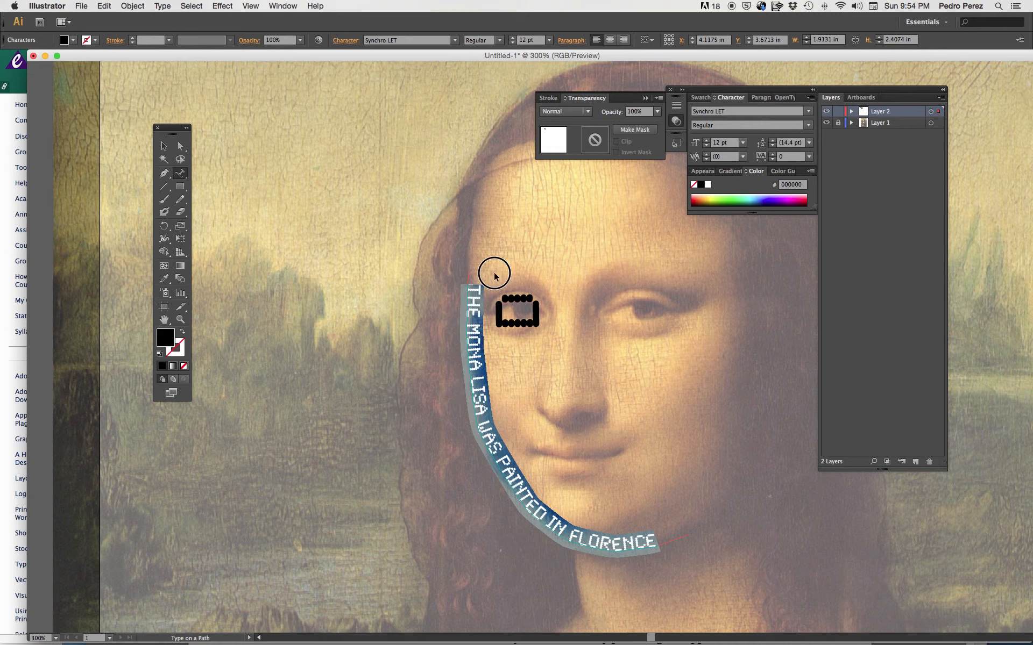
click(810, 112)
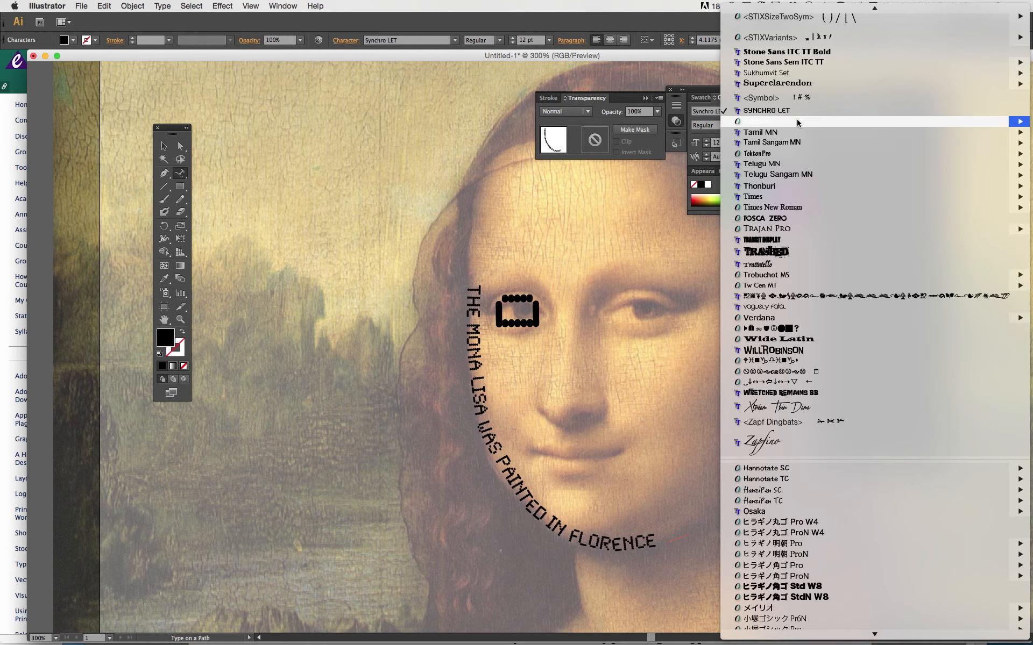
click(764, 408)
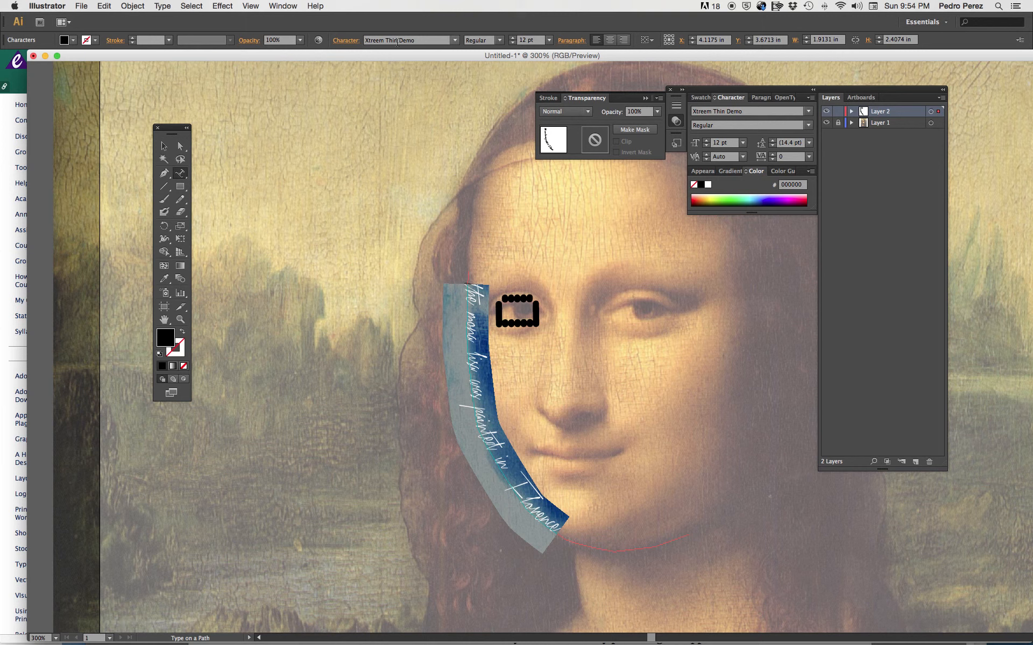
click(550, 40)
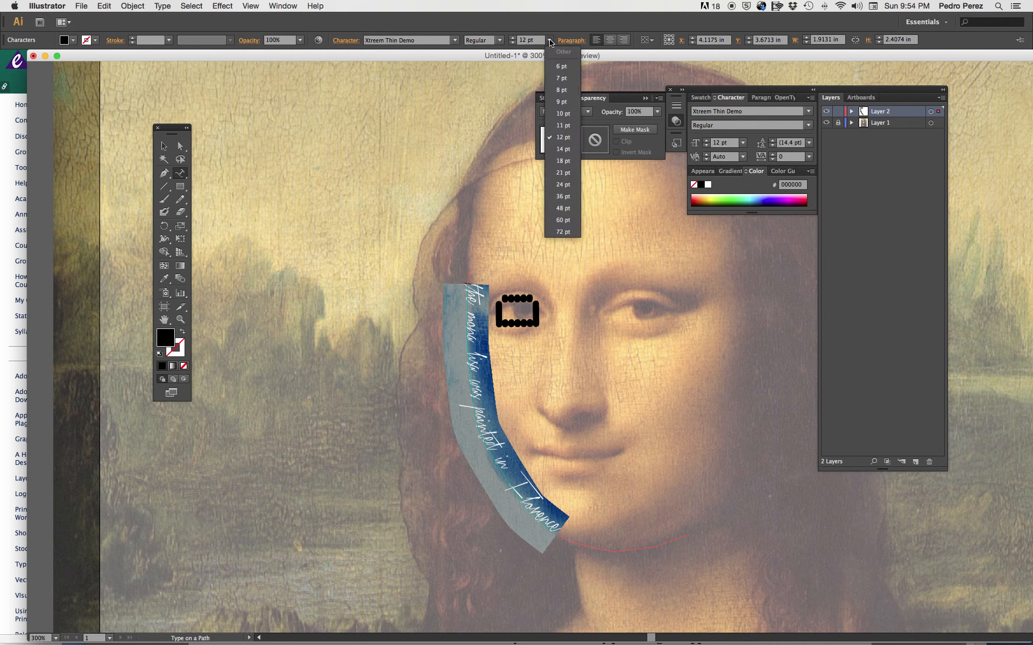
click(561, 89)
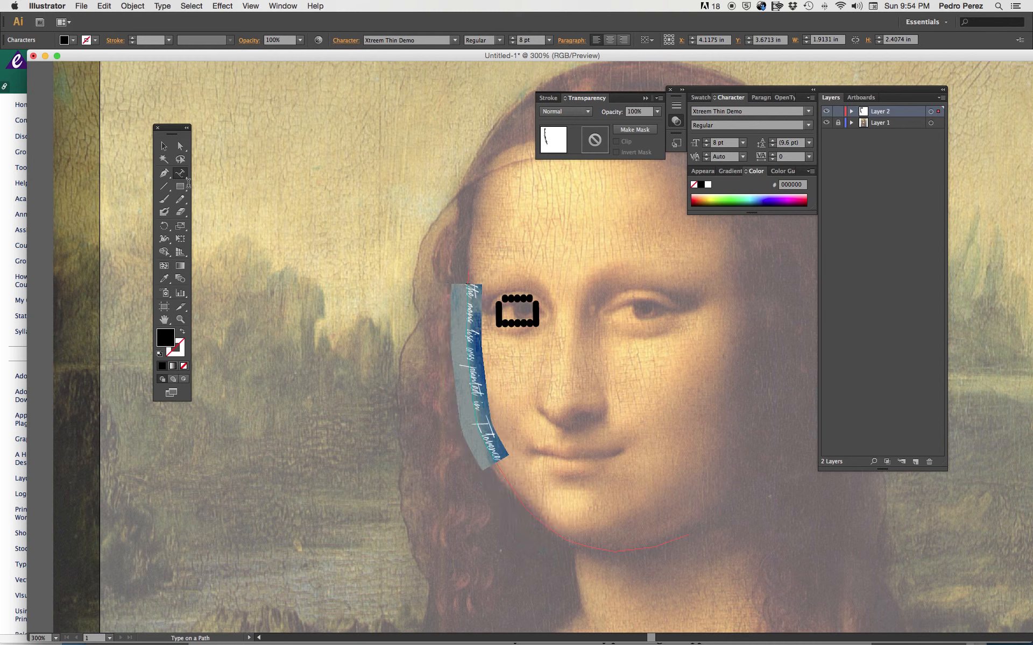
click(163, 146)
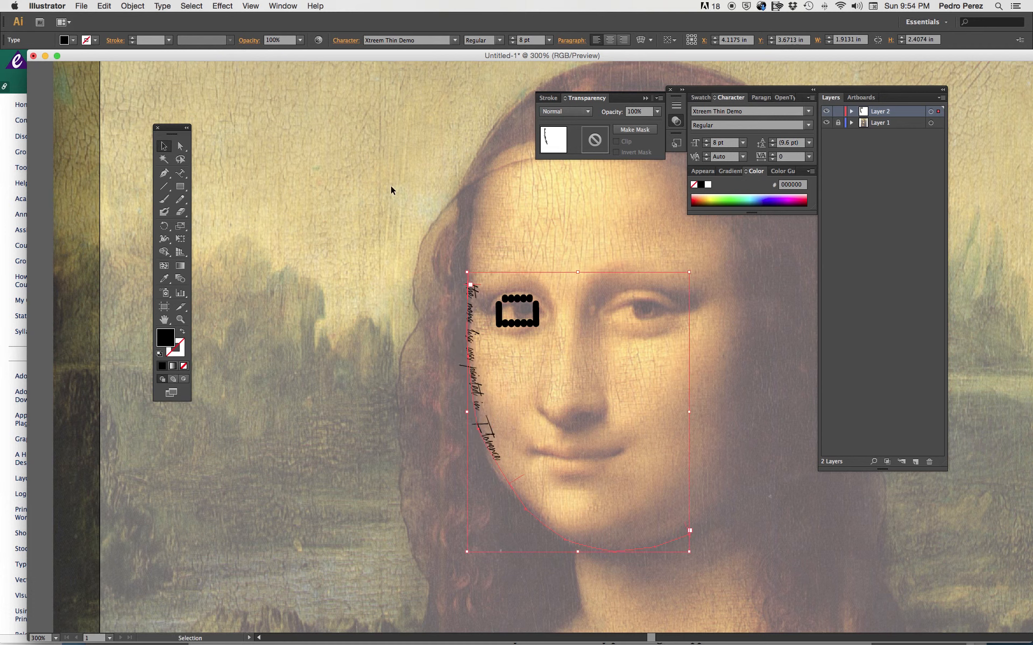
click(734, 345)
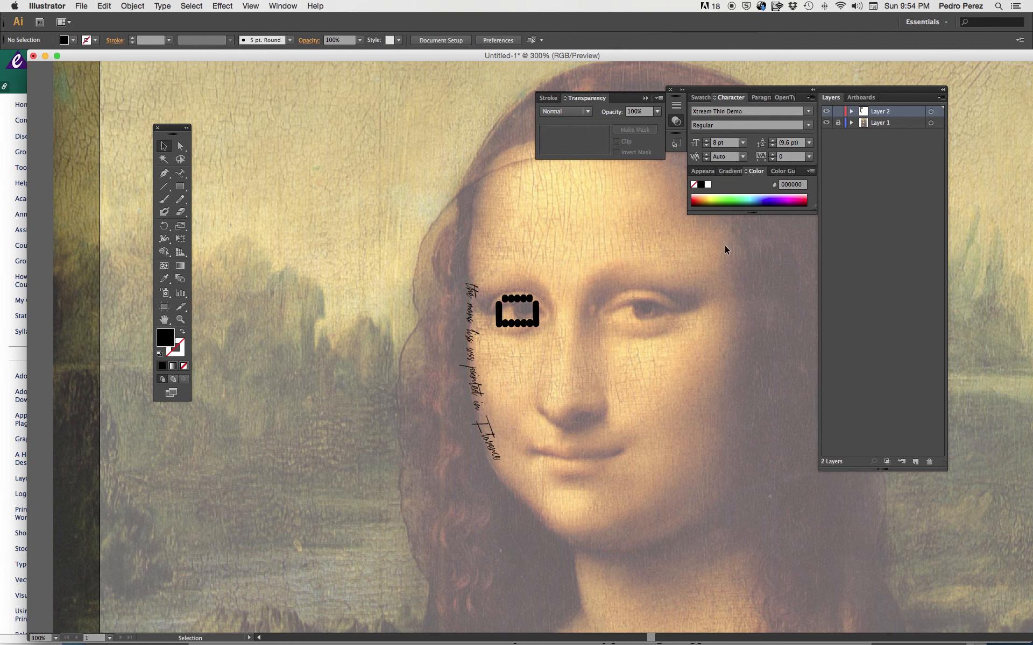
click(826, 124)
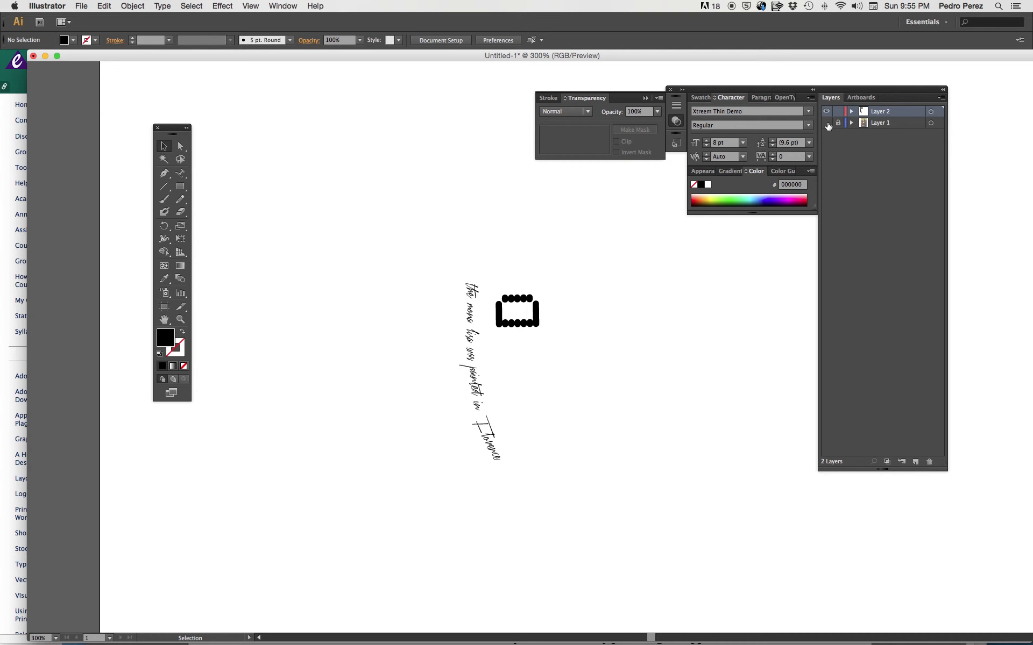
click(827, 123)
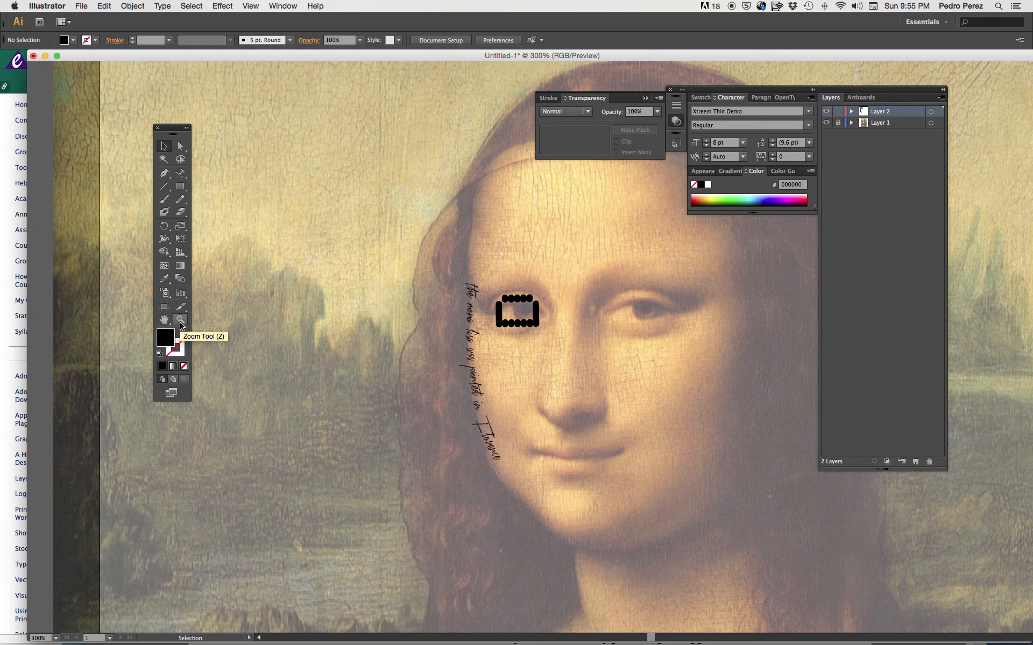
- Switch to Safari to review the Project 01 instructions on the Blackboard page, and return to Illustrator
click(20, 341)
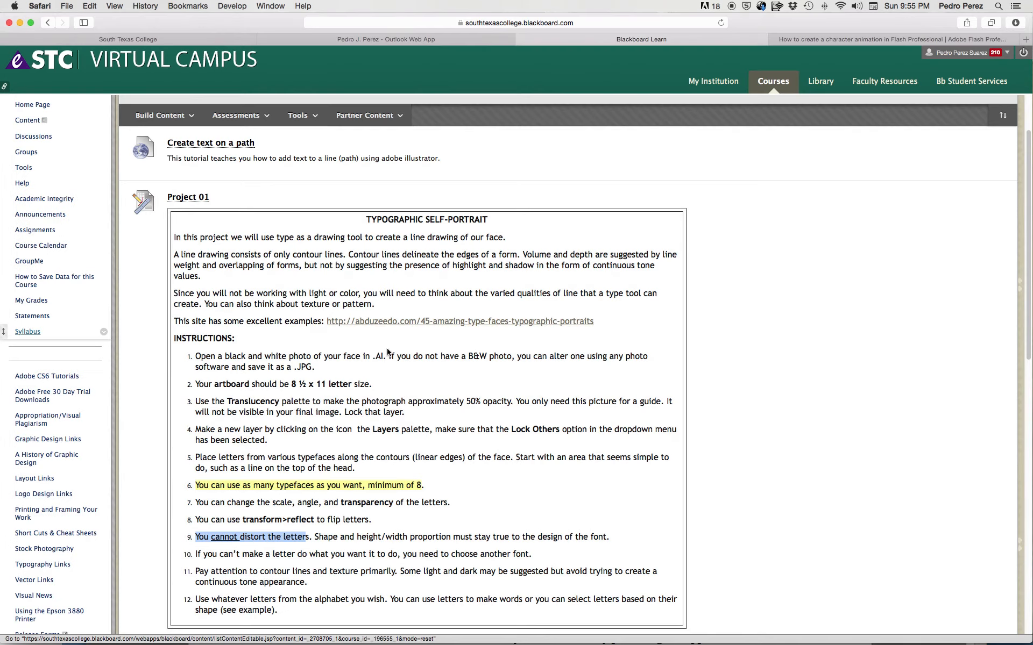
scroll(355, 492, down, 1)
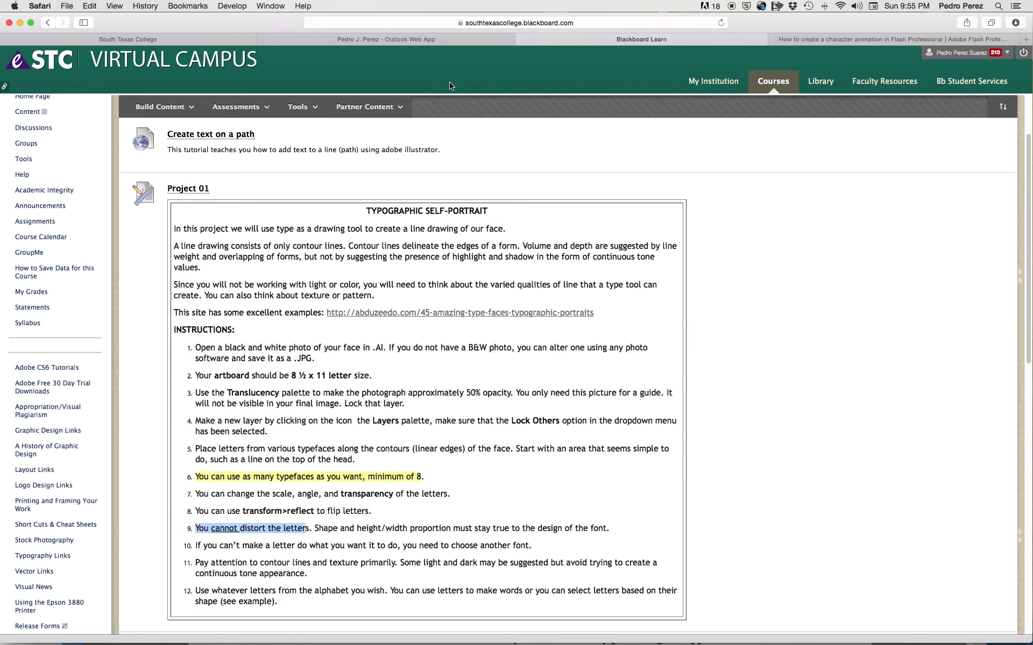
key(super+Tab)
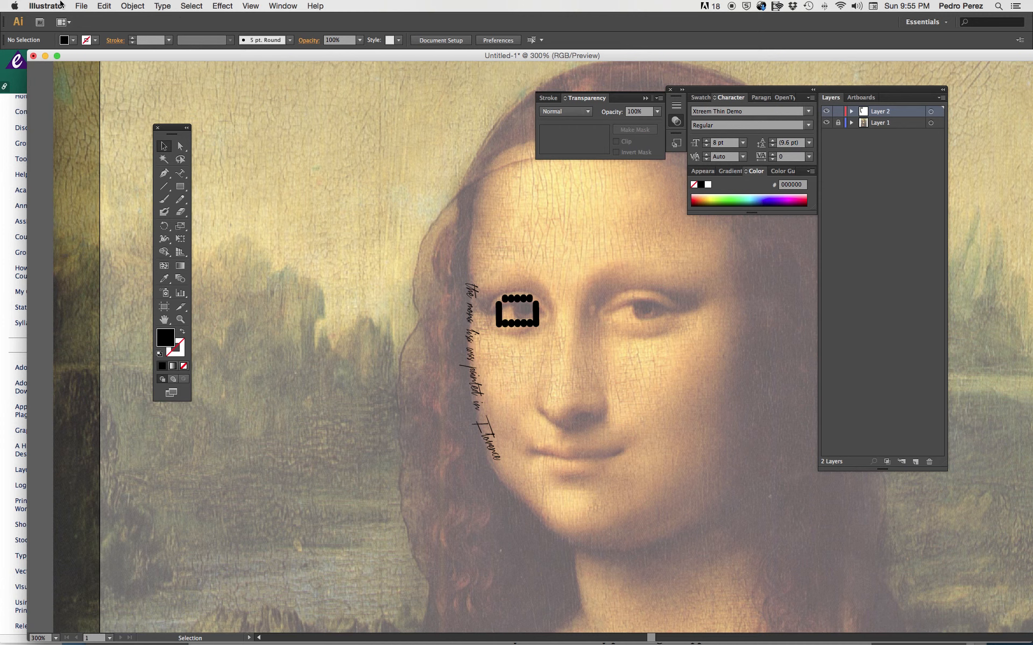
click(82, 6)
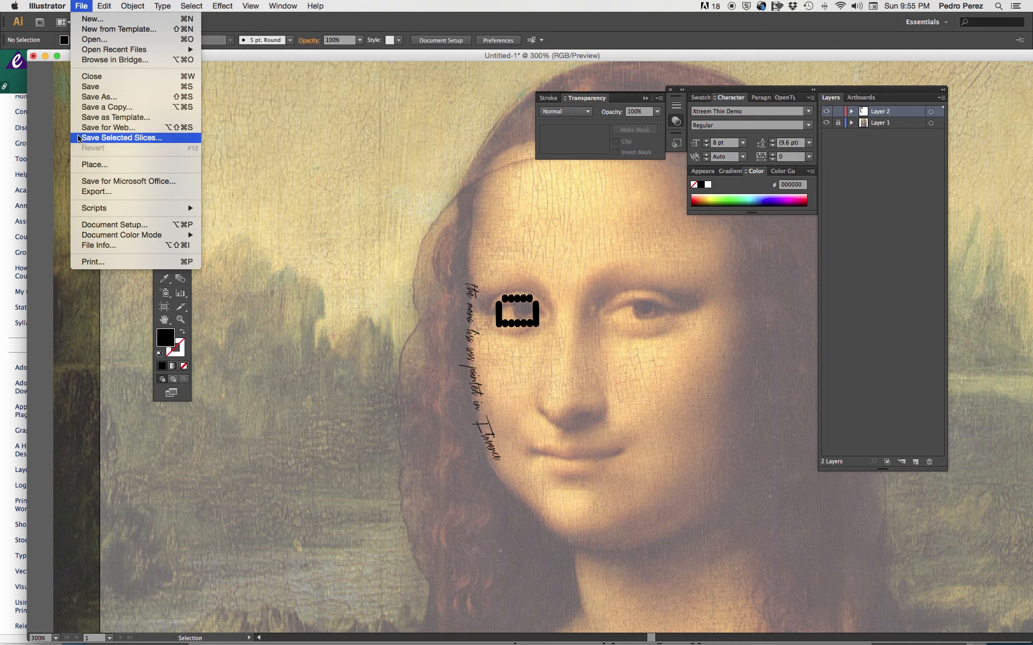
click(91, 192)
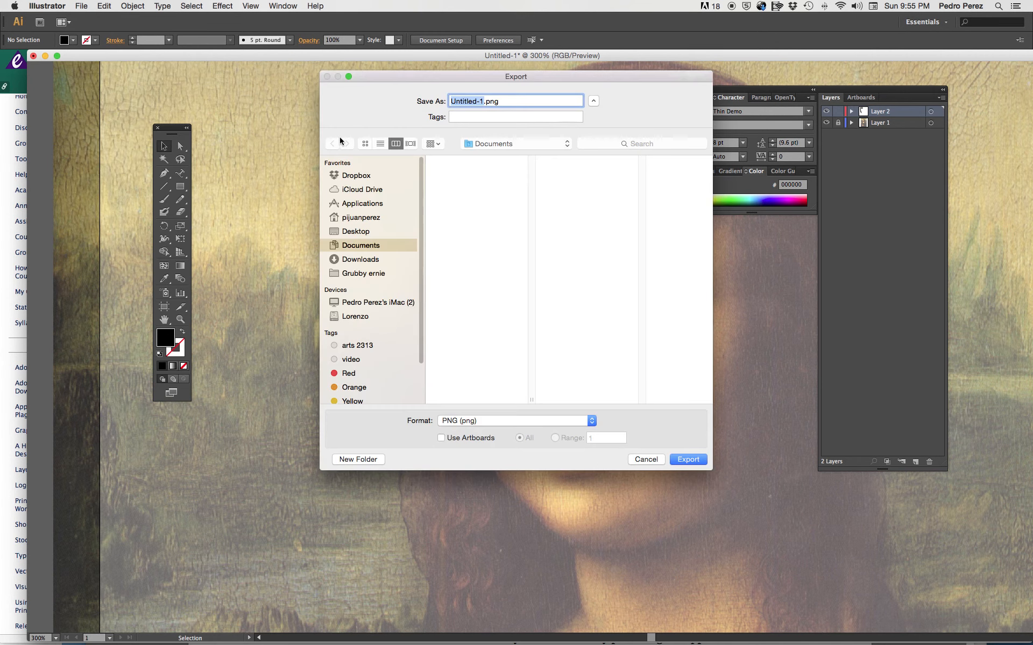
click(590, 423)
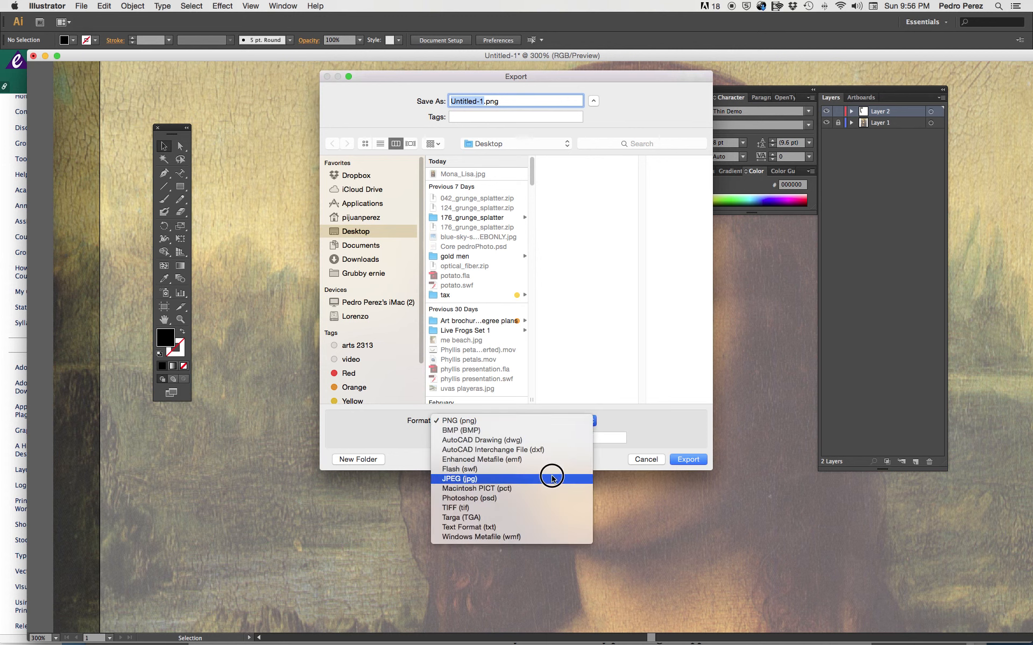
drag(552, 478, 700, 434)
click(646, 460)
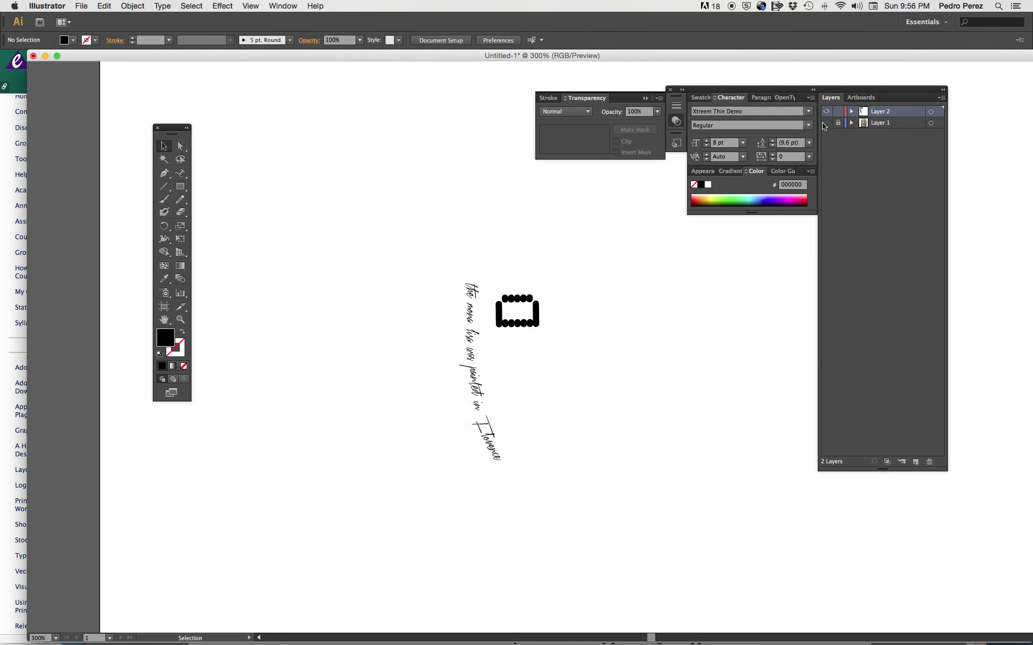
- Hide and show the portrait guide on Layer 1 to preview the lettering on its own
click(826, 125)
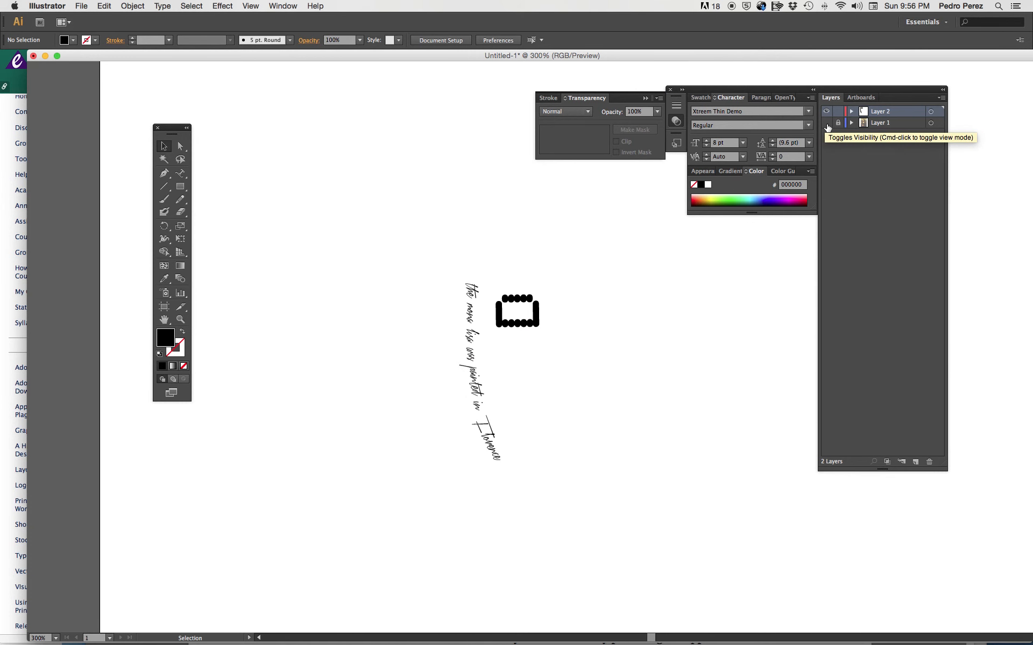
click(826, 123)
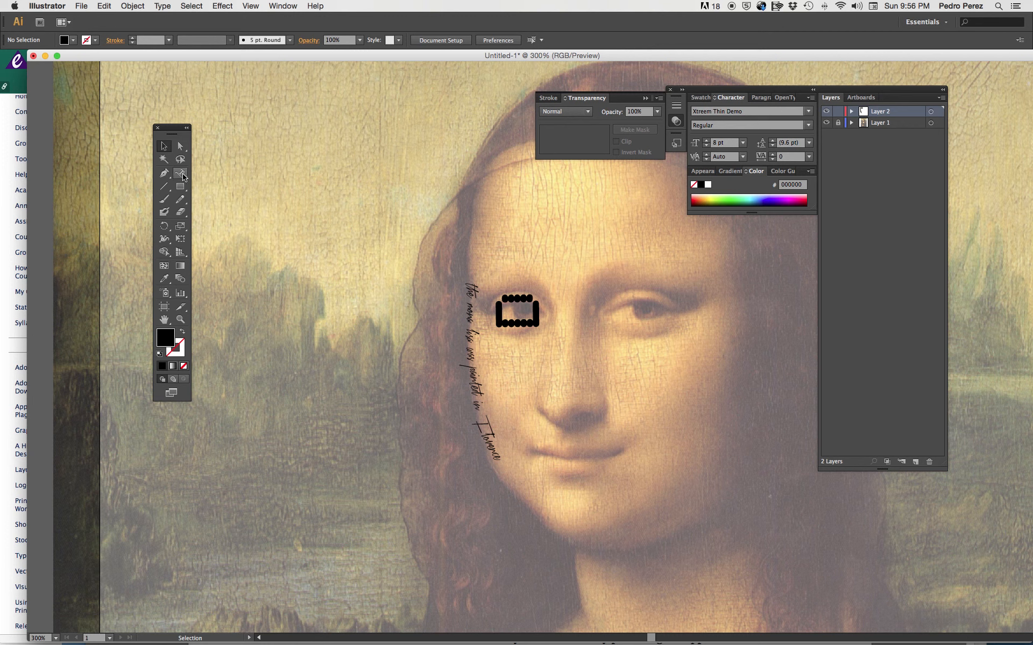
- Add a separate letter "t" on the open background beside the head and set it in the TRASHED font
drag(183, 176, 218, 171)
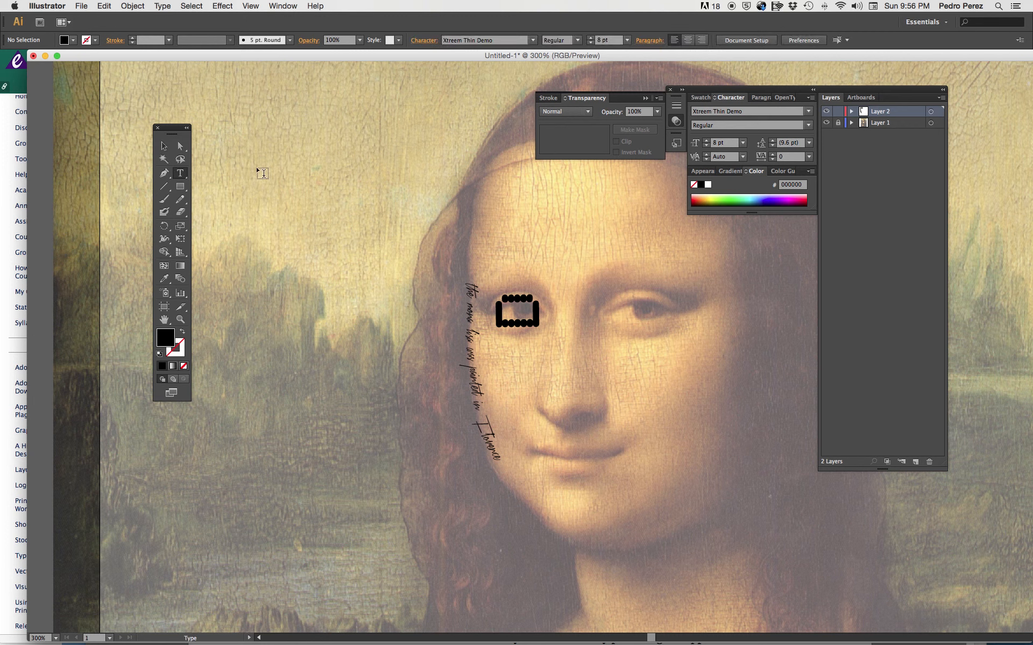
click(277, 164)
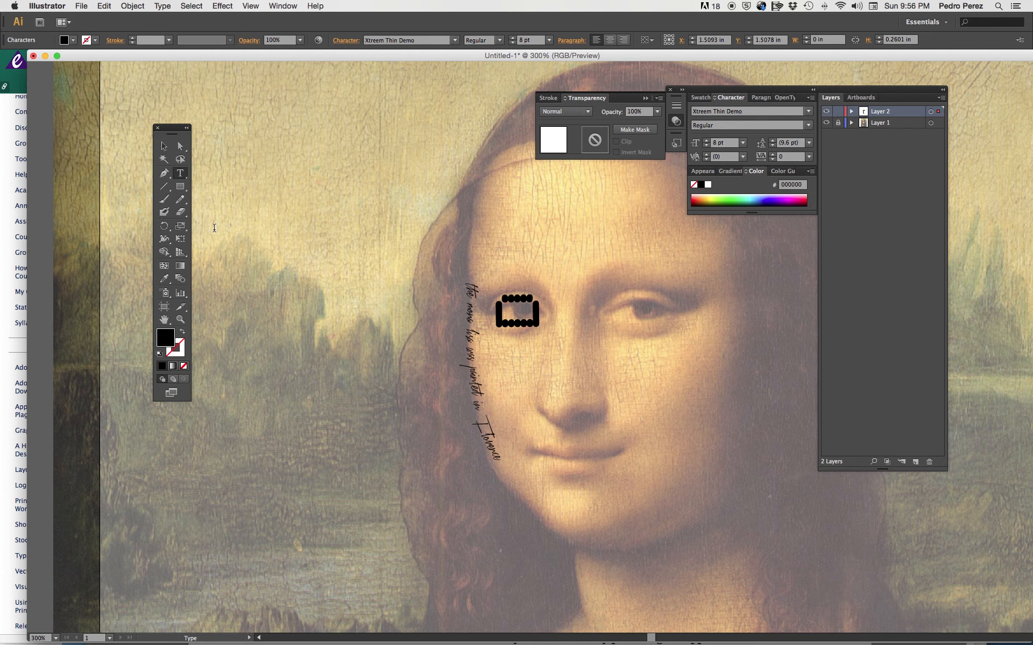
text(t)
double_click(276, 156)
click(808, 111)
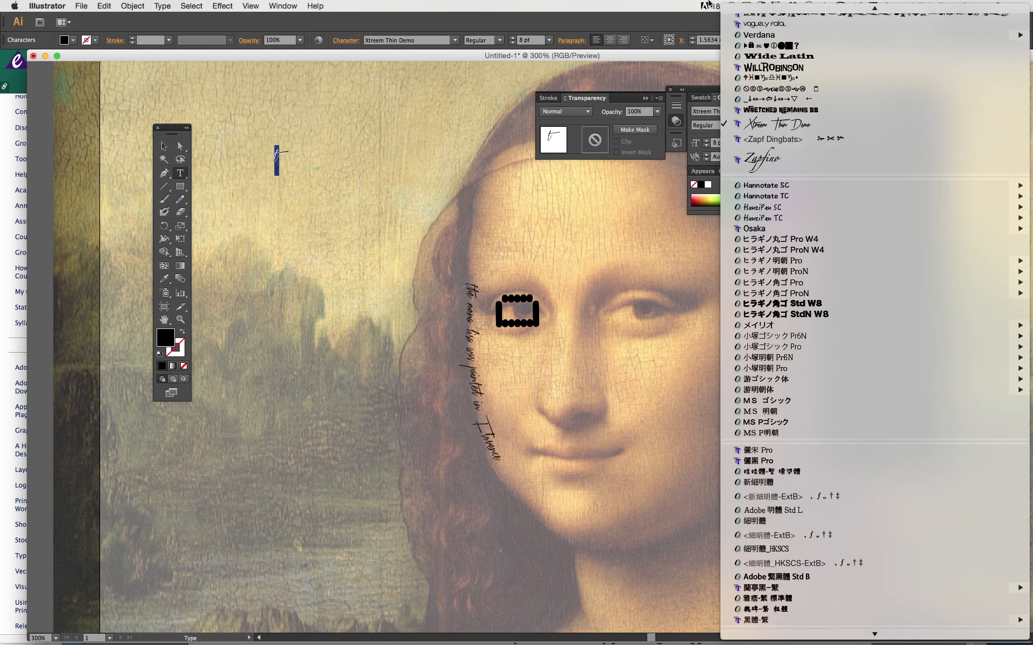
mouse_move(800, 6)
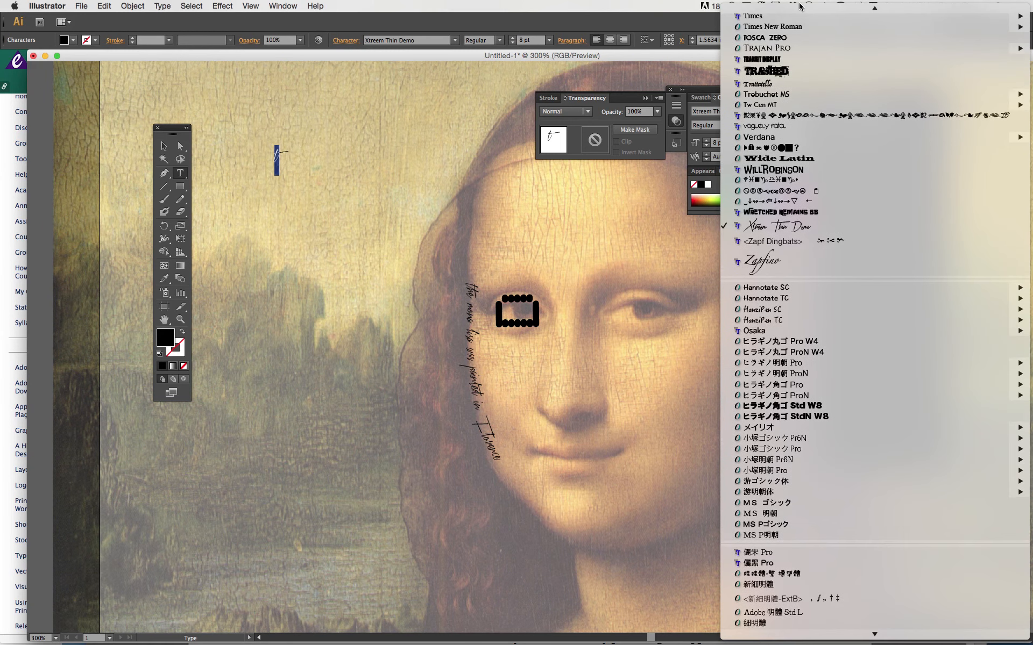
click(764, 123)
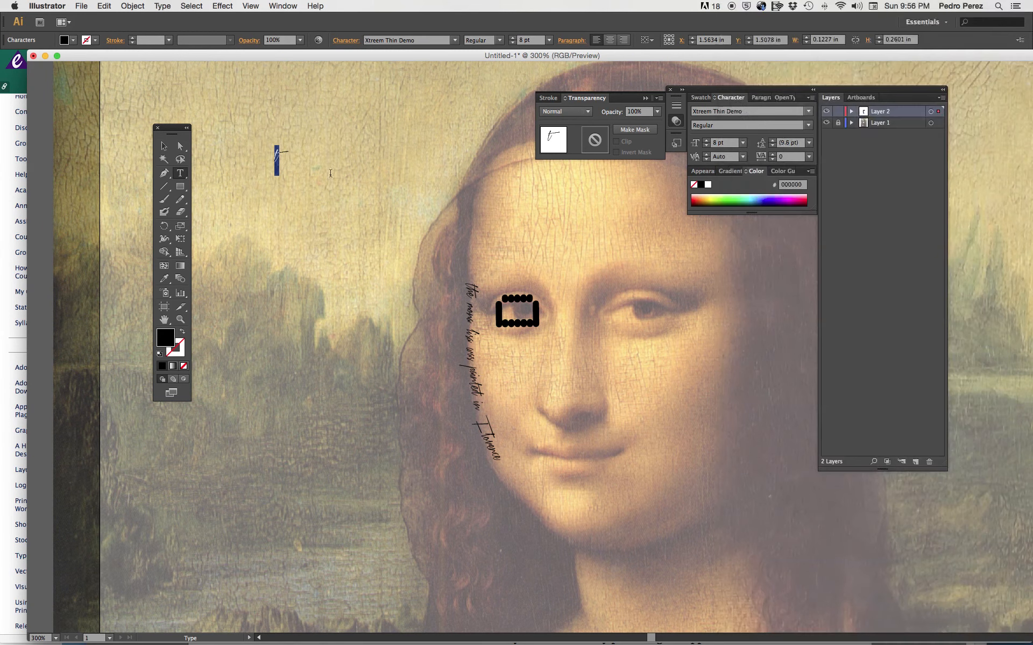
- Scale the letter "t" up proportionally to about 54.5 pt and deselect it
click(165, 145)
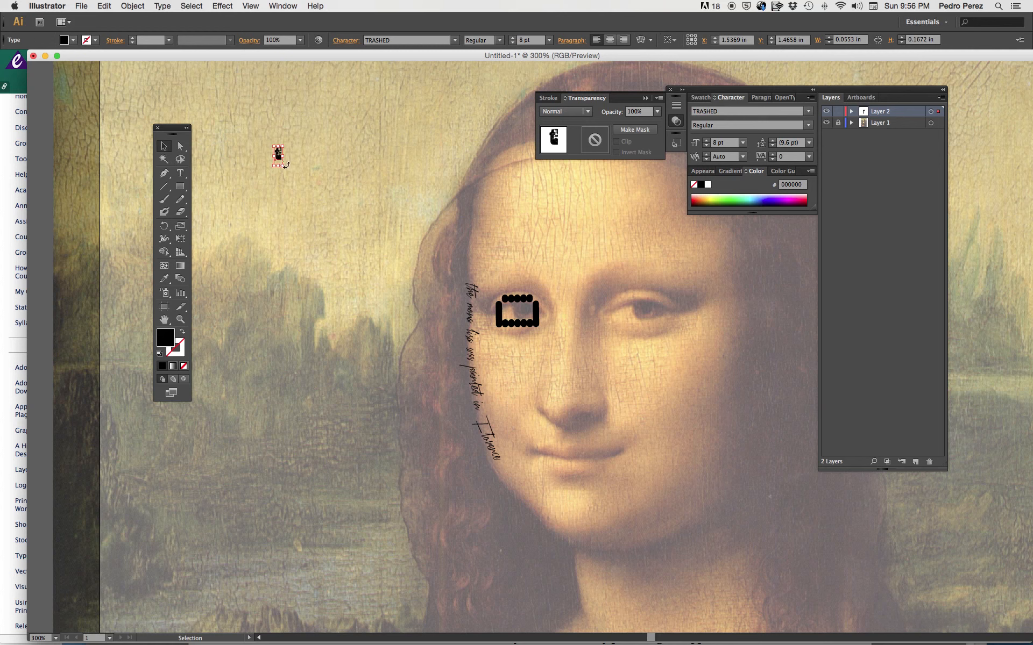
click(282, 166)
drag(283, 166, 384, 277)
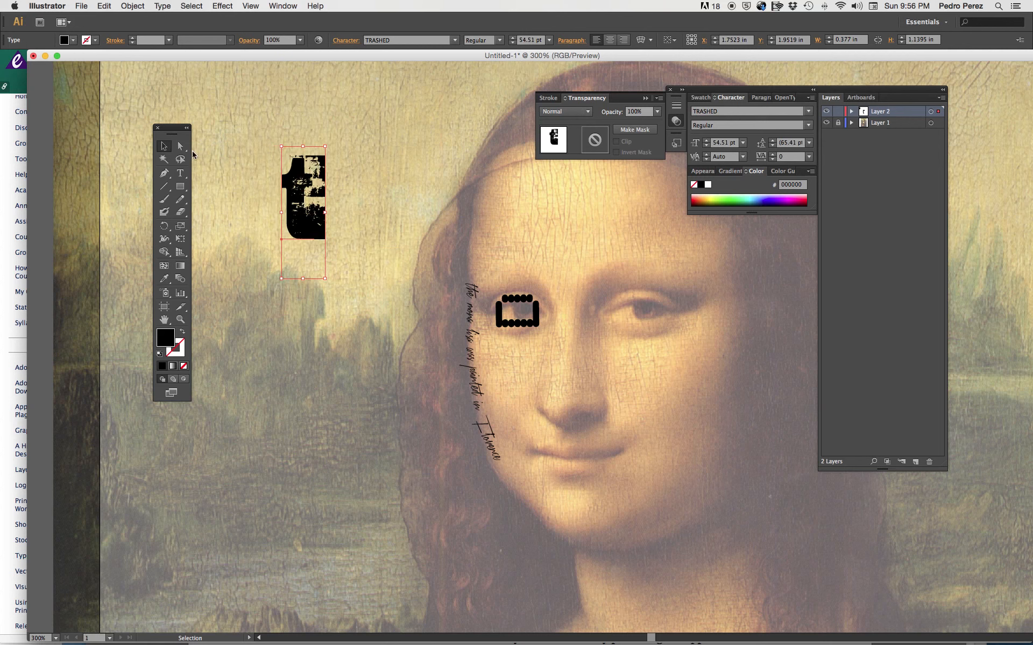
click(315, 115)
- Draw an unfilled, black-stroked ellipse about 1.99 by 1.15 in below the "t", undoing a trial black-filled ellipse first
click(178, 187)
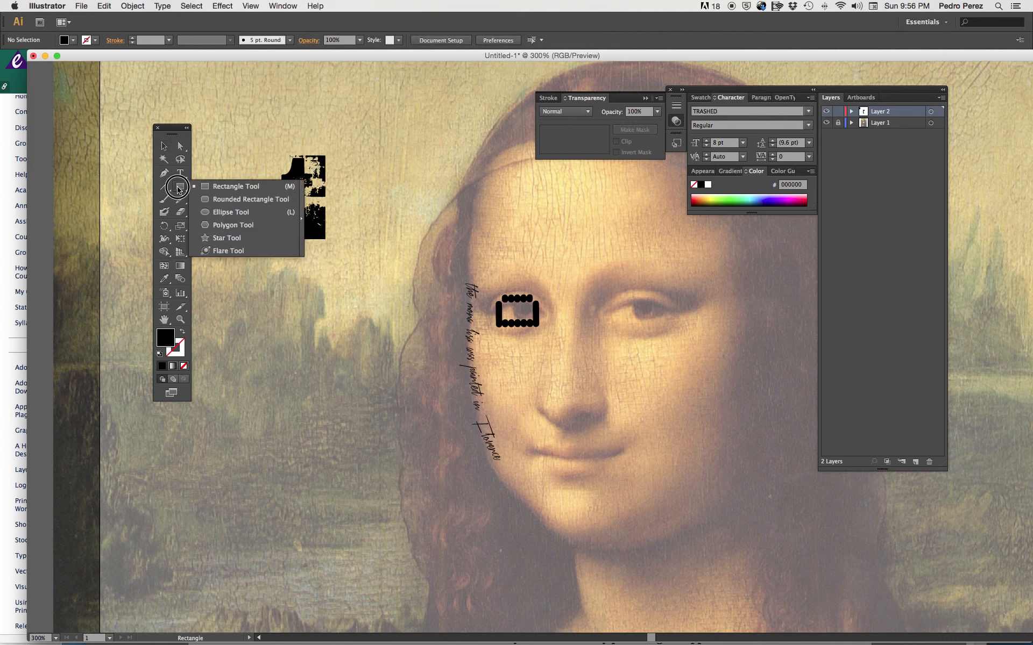
click(211, 214)
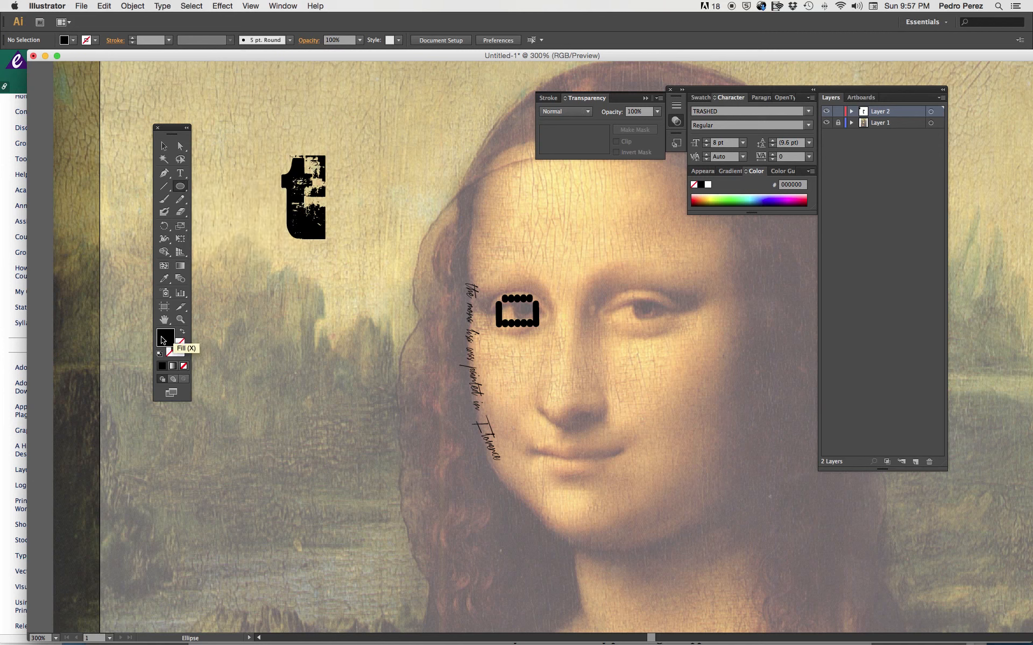
drag(273, 325, 371, 398)
key(super+z)
click(178, 352)
click(164, 367)
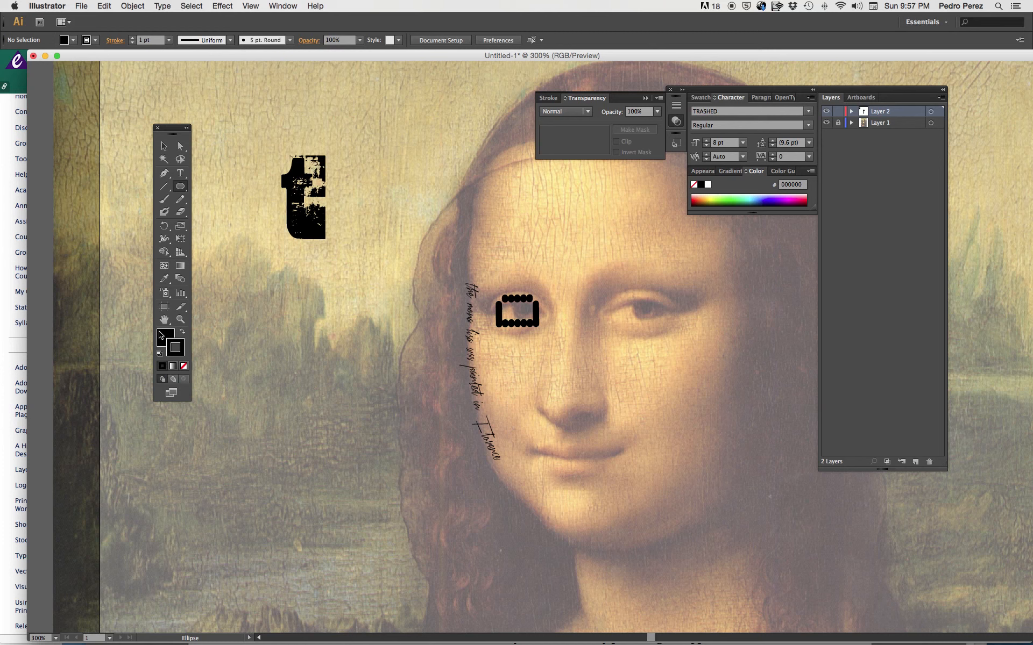
key(x)
click(185, 370)
drag(257, 332, 476, 460)
- Add type on the ellipse's path reading "typing words all over"
click(180, 173)
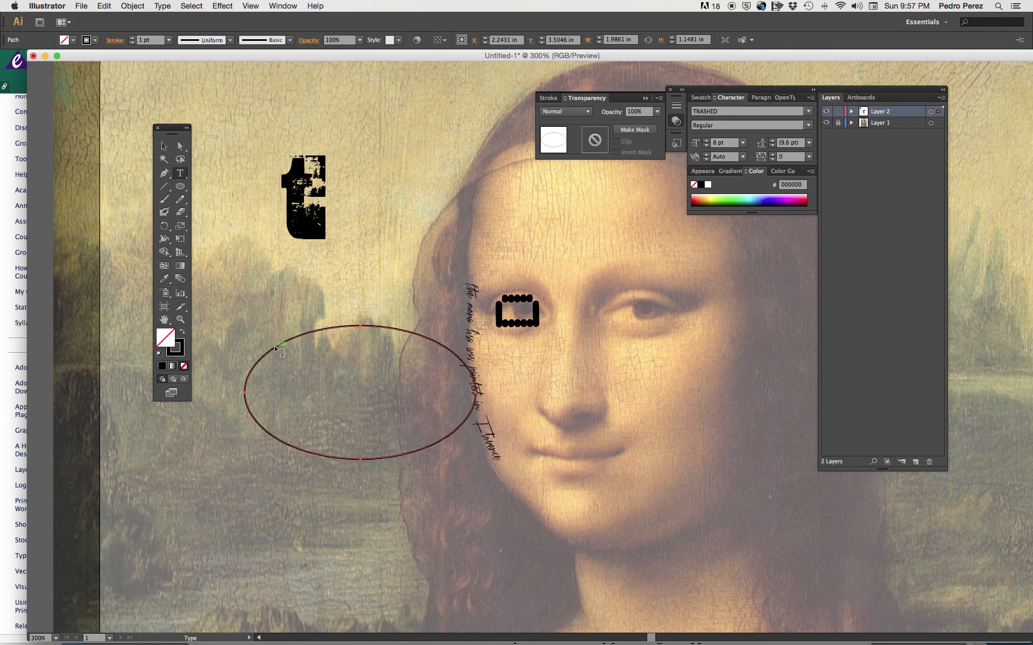
drag(184, 173, 221, 199)
click(249, 376)
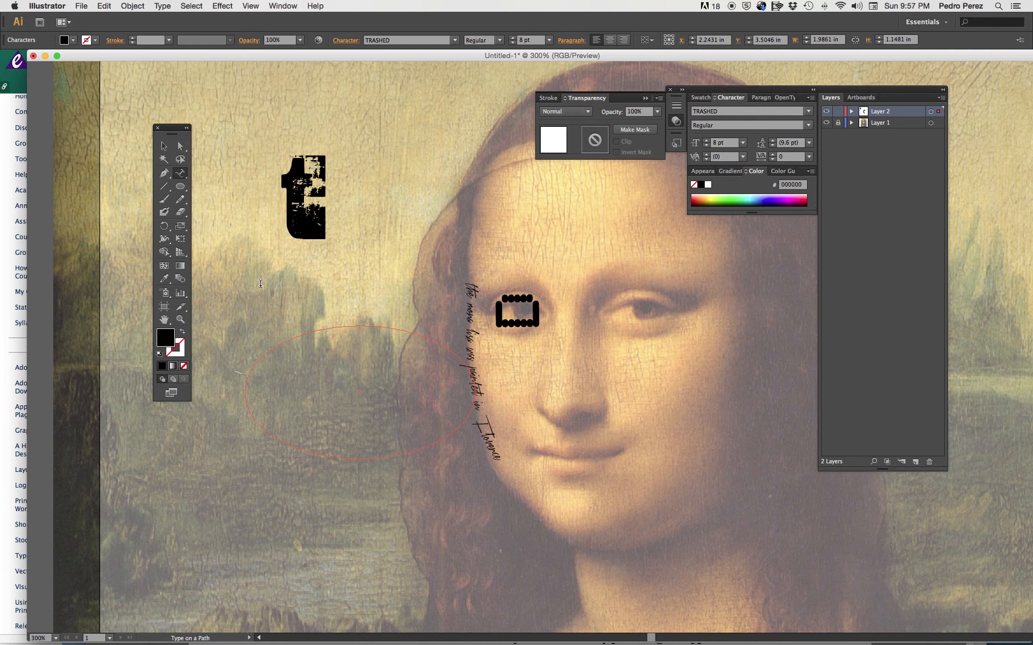
text(typing words all over)
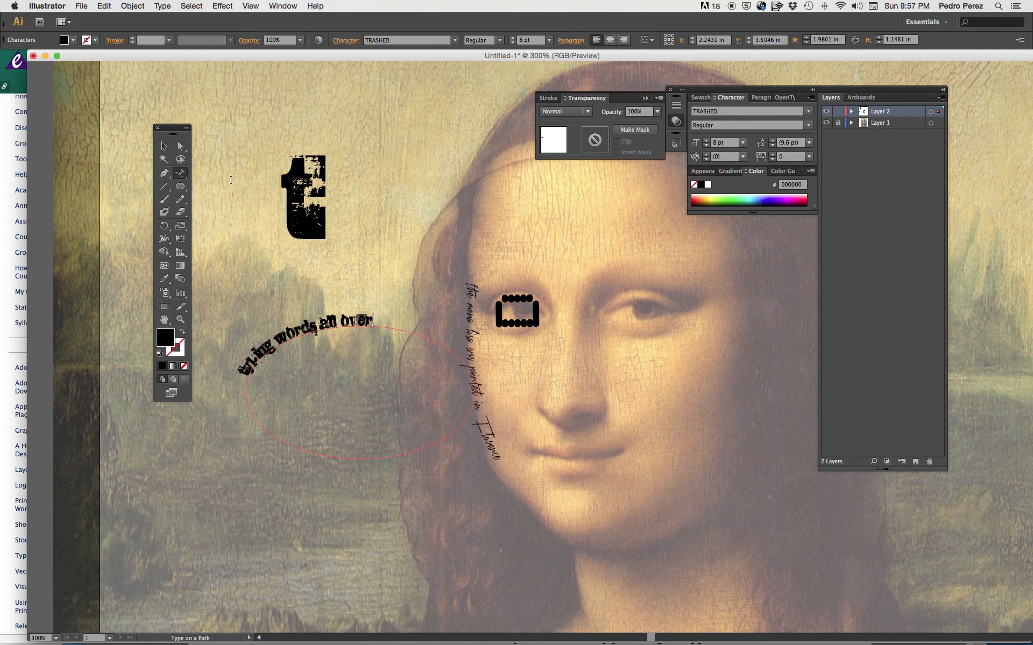